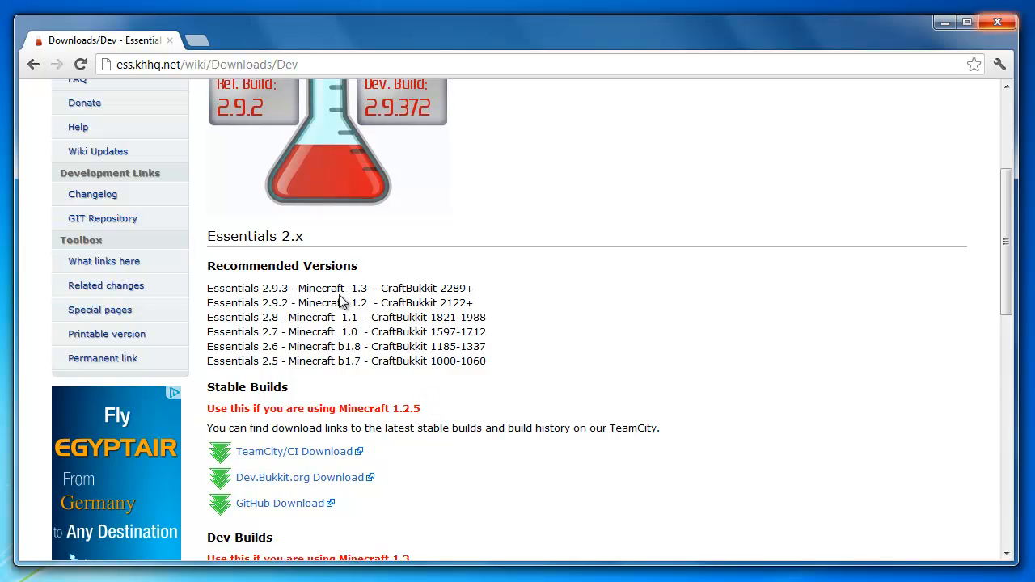
- Look over the Essentials Downloads/Dev wiki page, including its introduction and the recommended versions list
scroll(340, 301, "up", 3)
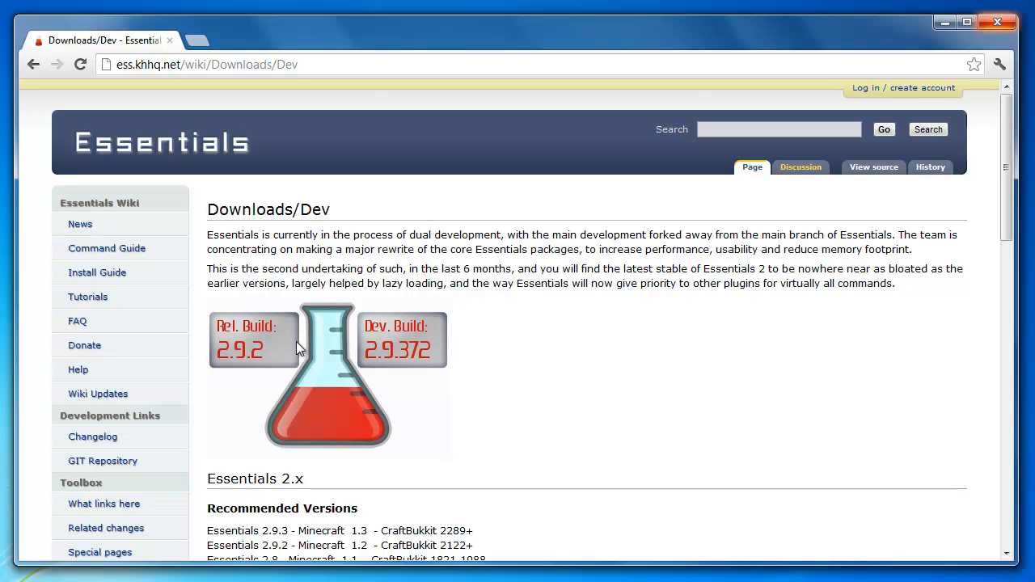
scroll(299, 329, "down", 3)
scroll(328, 300, "up", 3)
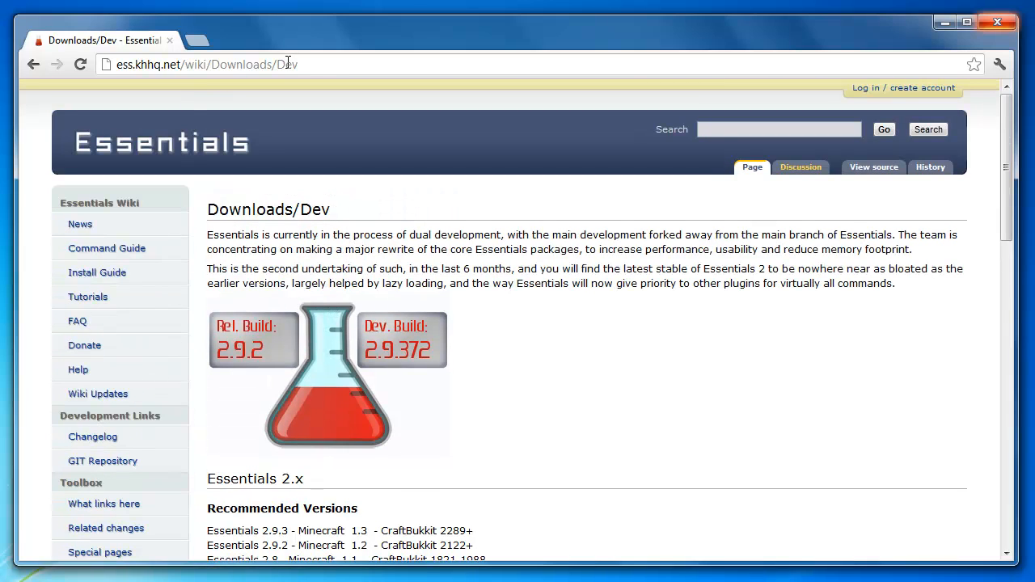
left_click(288, 64)
left_click(329, 281)
scroll(333, 285, "down", 3)
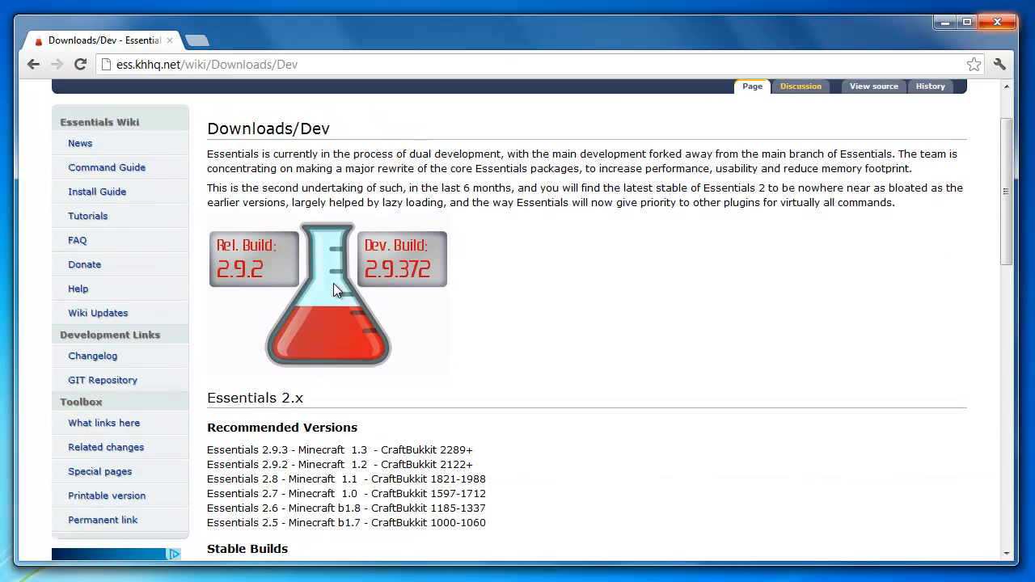
scroll(352, 247, "up", 2)
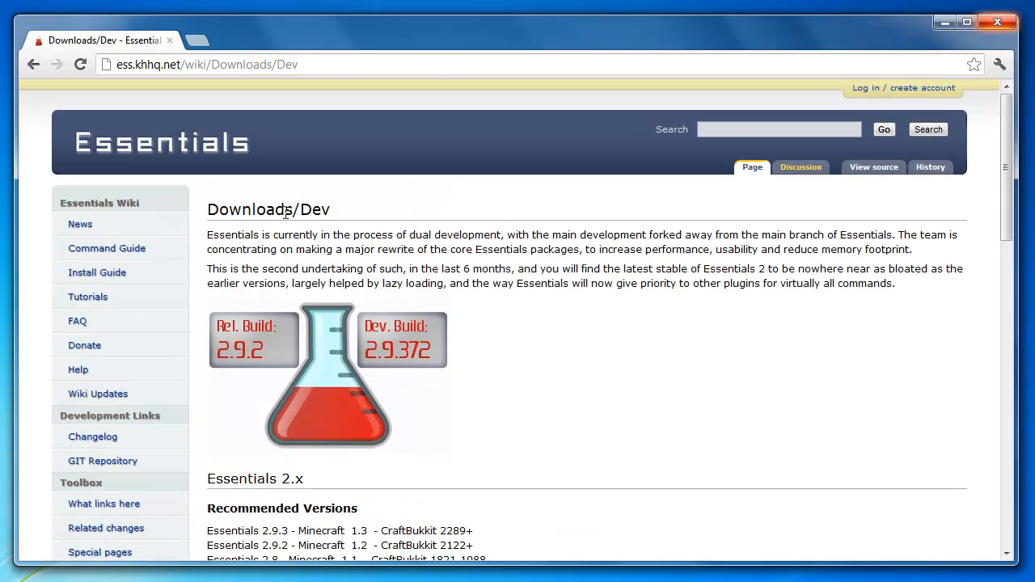
- Check which Essentials builds suit Minecraft 1.2.5 and Minecraft 1.3 on the downloads page, and close the browser
scroll(340, 323, "down", 3)
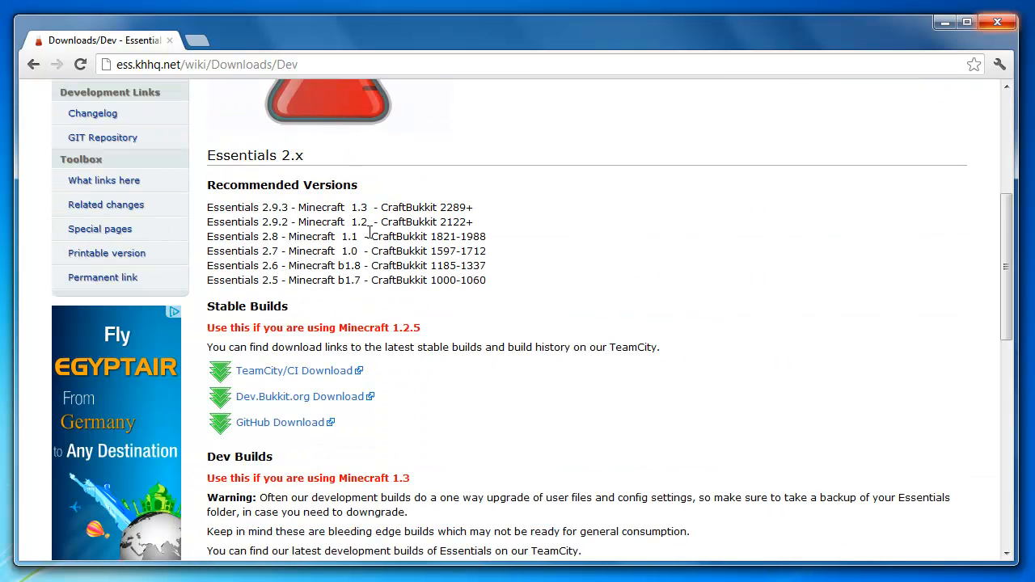
scroll(423, 325, "down", 2)
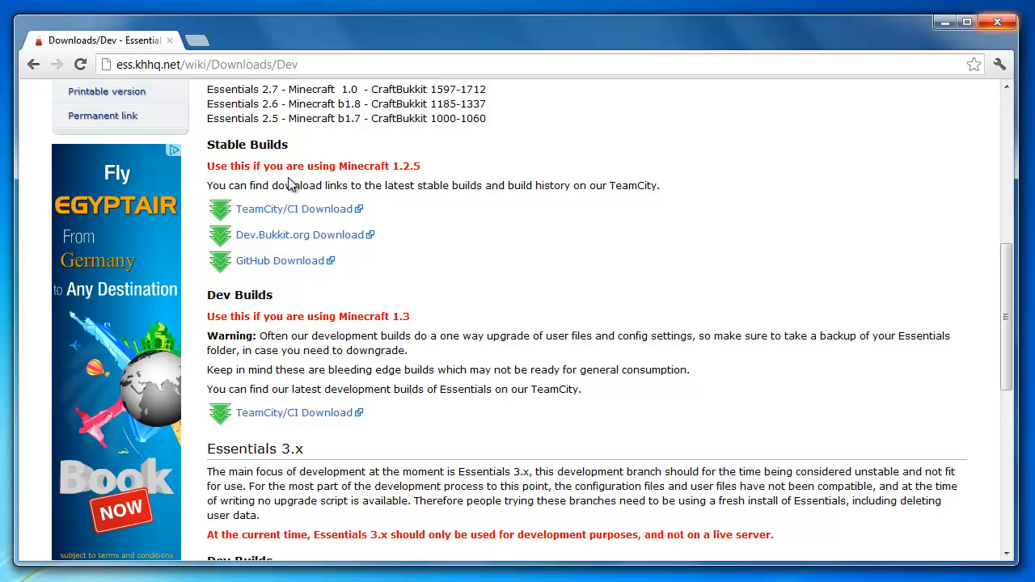
double_click(395, 166)
left_click(433, 173)
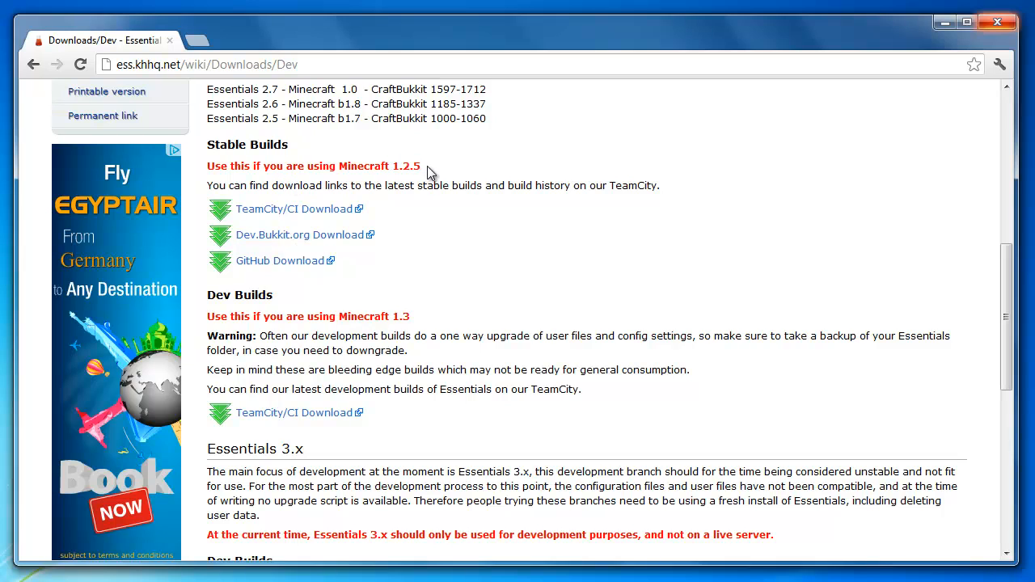
left_click_drag(414, 316, 393, 317)
left_click(427, 315)
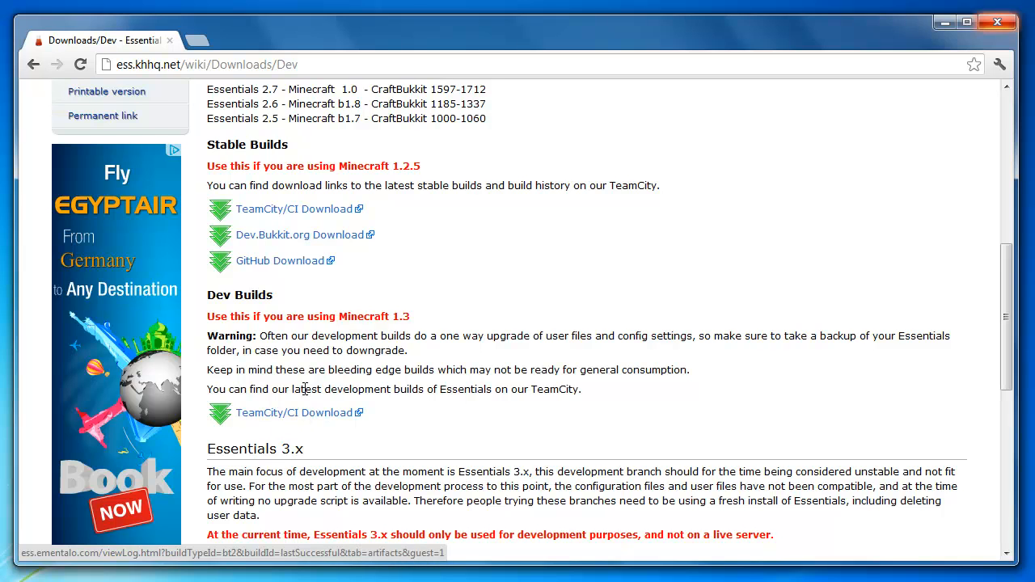
left_click(1000, 24)
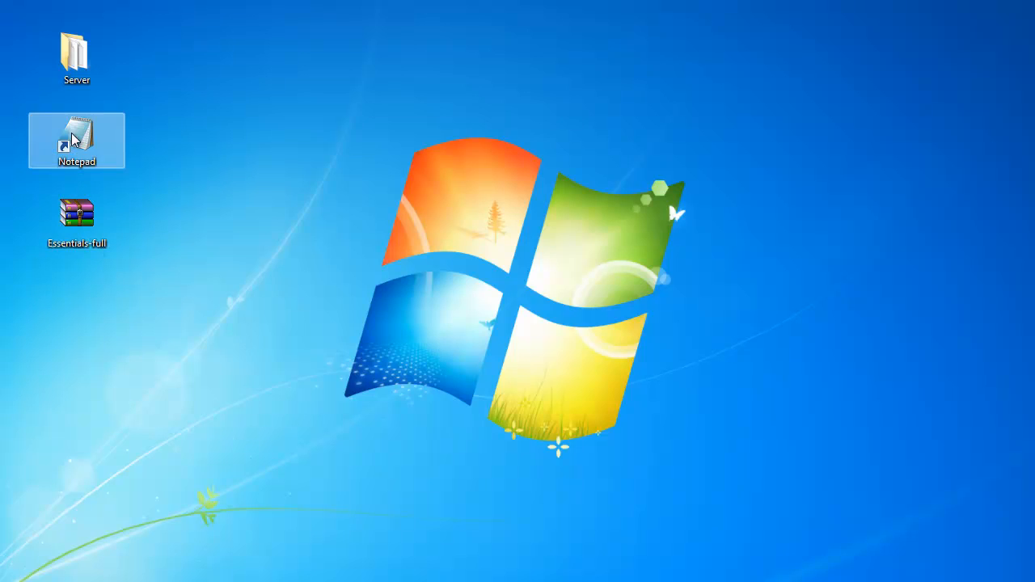
- Extract the Essentials-full archive on the desktop into its own Essentials-full folder
right_click(82, 228)
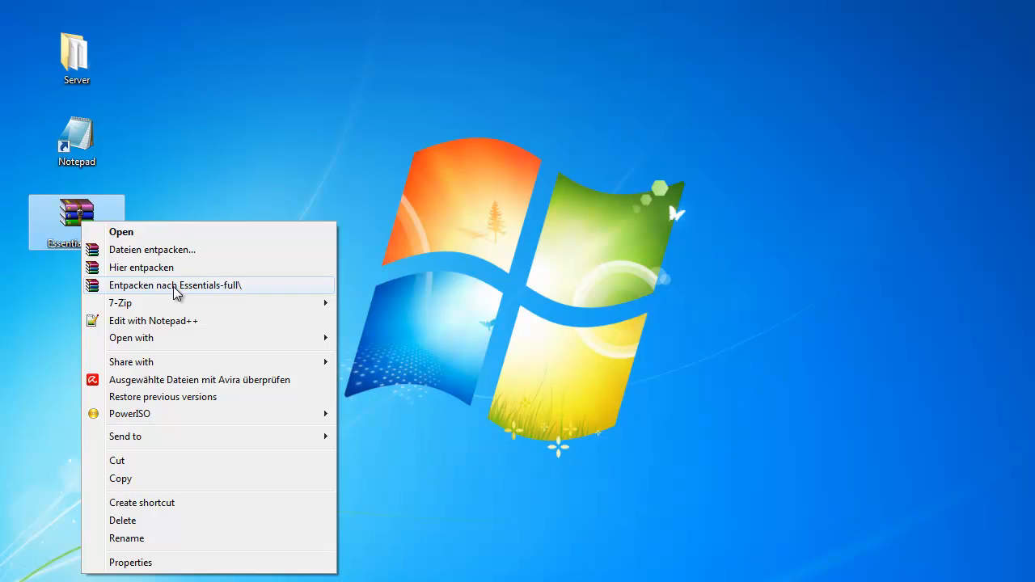
left_click(177, 293)
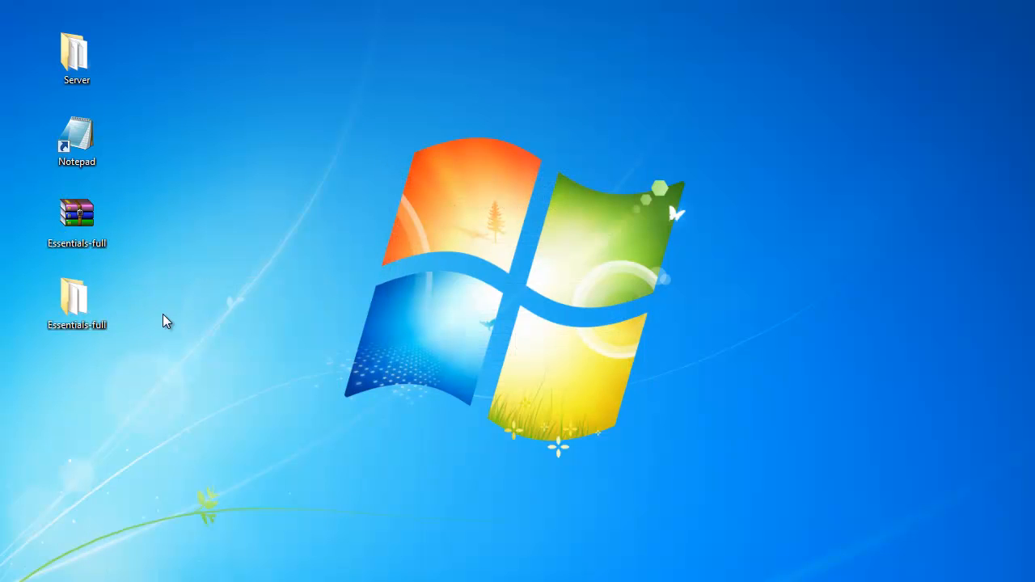
right_click(84, 302)
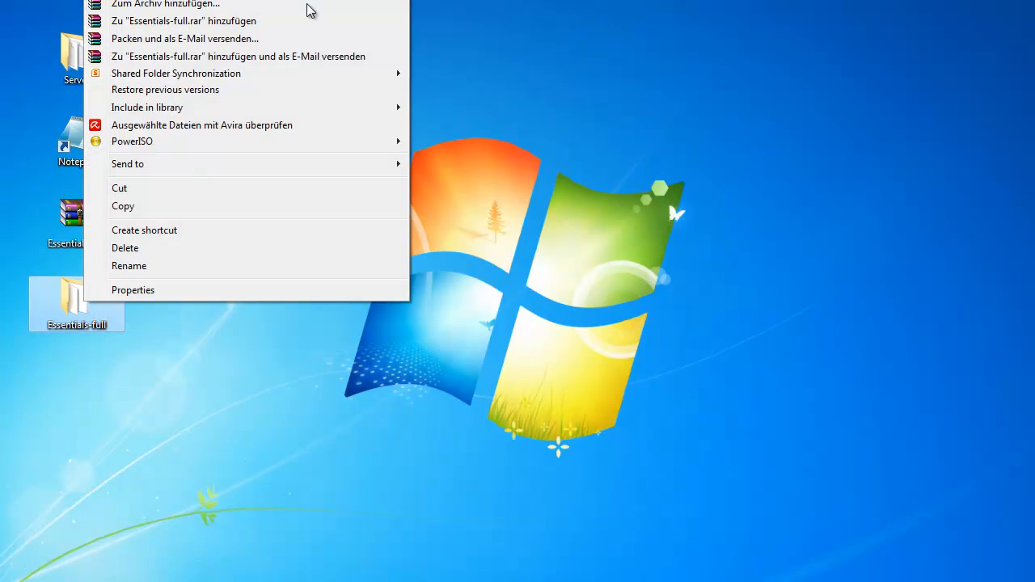
left_click(516, 303)
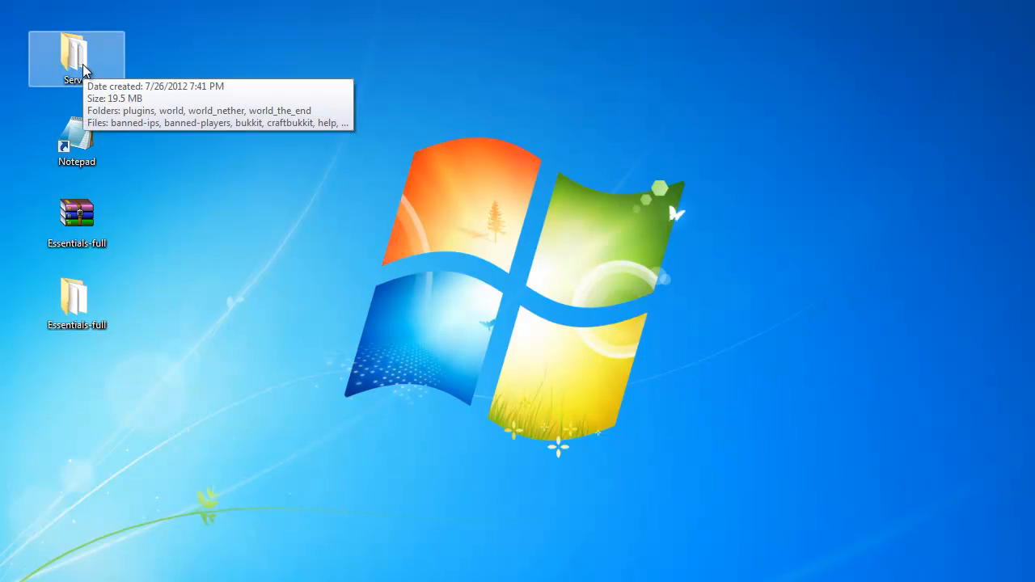
- Open the extracted Essentials-full folder and select the Essentials, EssentialsChat, EssentialsGeoIP, EssentialsProtect, EssentialsSpawn and EssentialsXMPP jar files
double_click(75, 309)
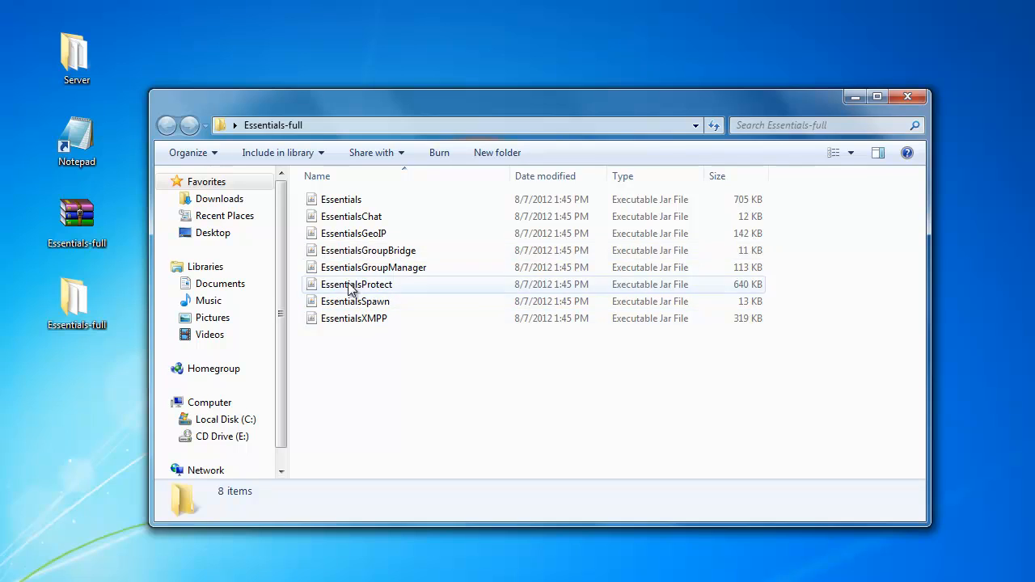
left_click(350, 205)
left_click(365, 219, "ctrl")
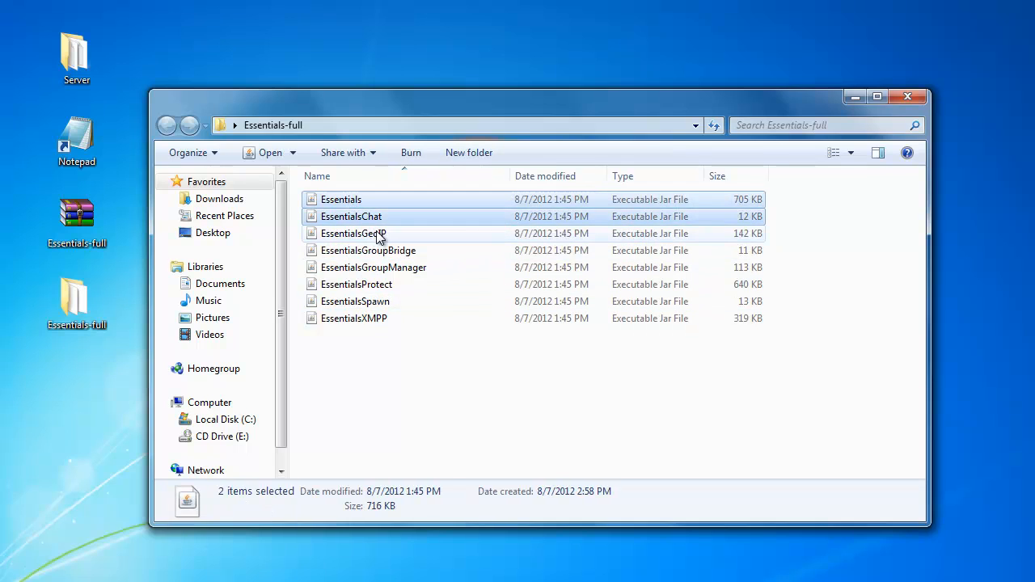
left_click(377, 235, "ctrl")
left_click(380, 286, "ctrl")
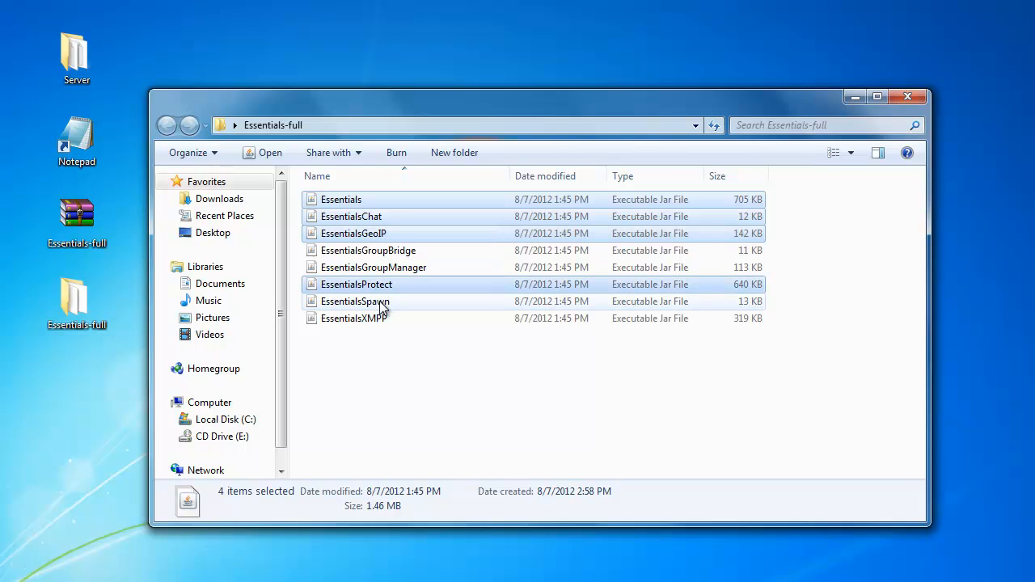
left_click(380, 303, "ctrl")
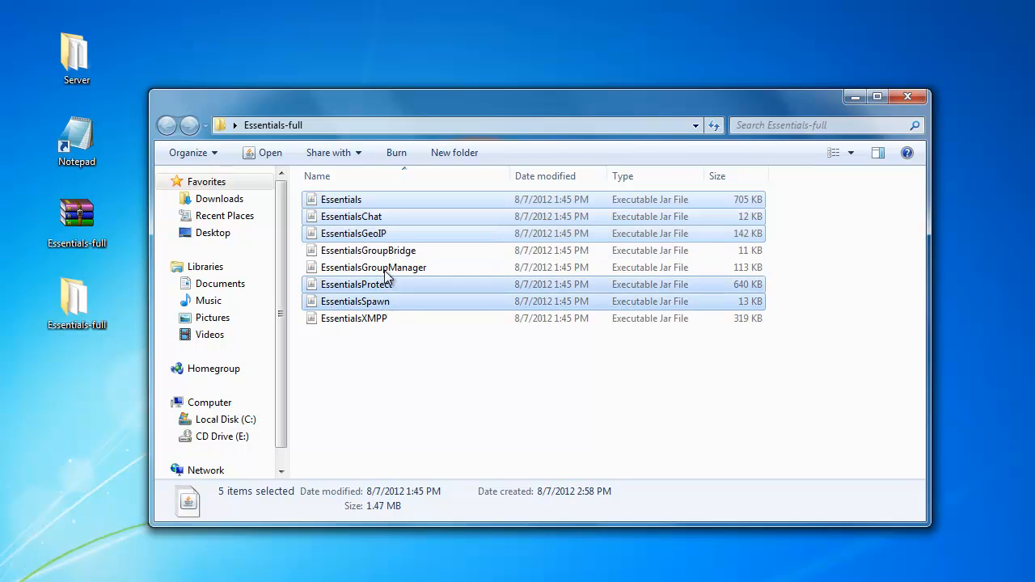
left_click(377, 236, "ctrl")
left_click(377, 235, "ctrl")
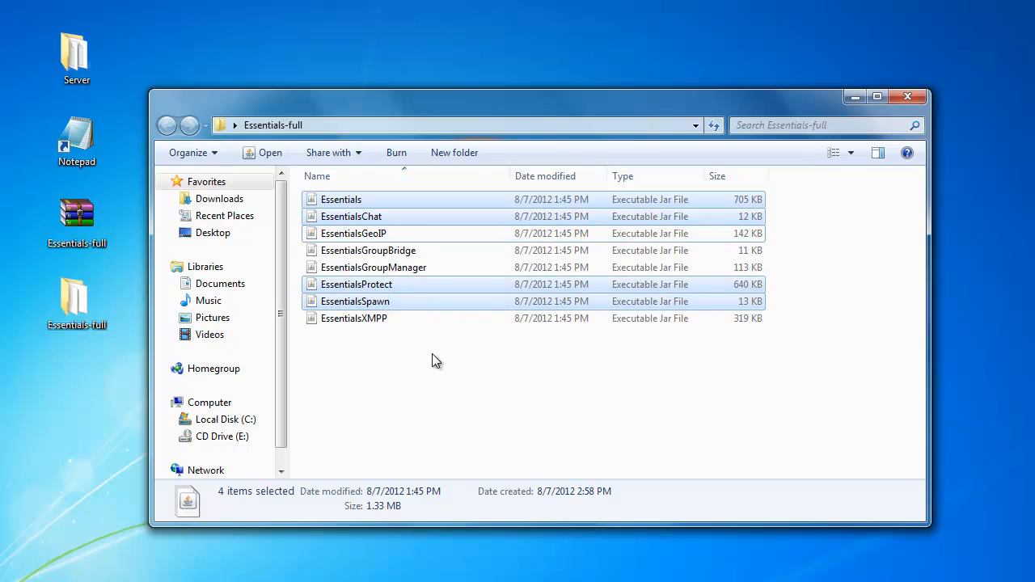
left_click(372, 322, "ctrl")
left_click(353, 233, "ctrl")
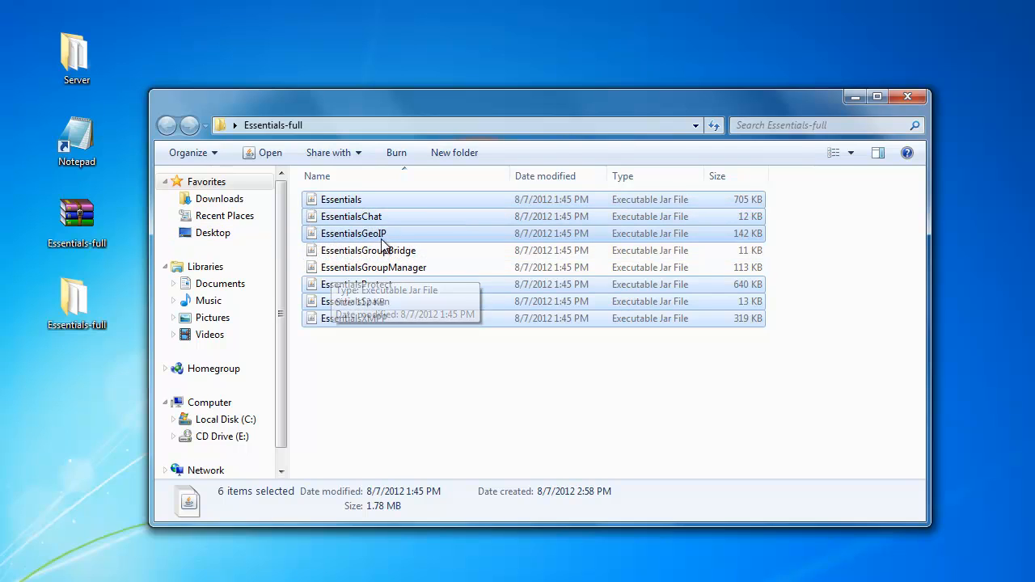
- Open the plugins folder inside the desktop's Server folder, keeping the Essentials-full window open
left_click(85, 63)
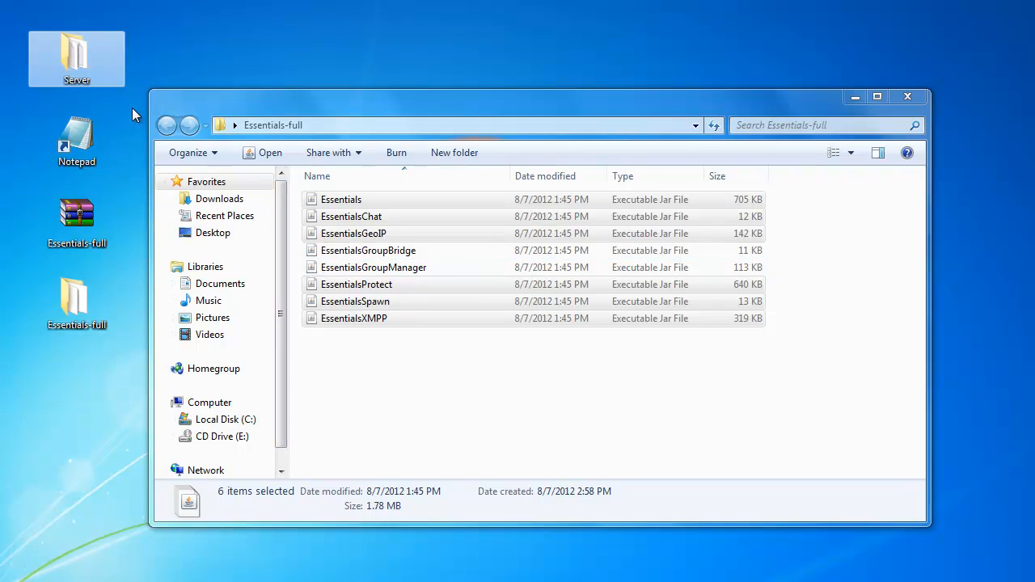
double_click(76, 58)
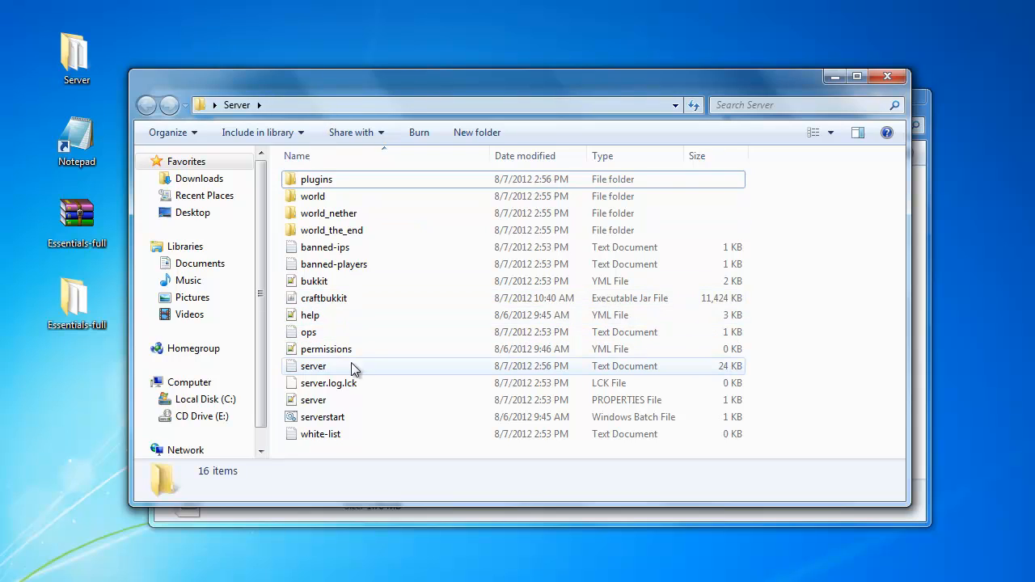
mouse_move(17, 574)
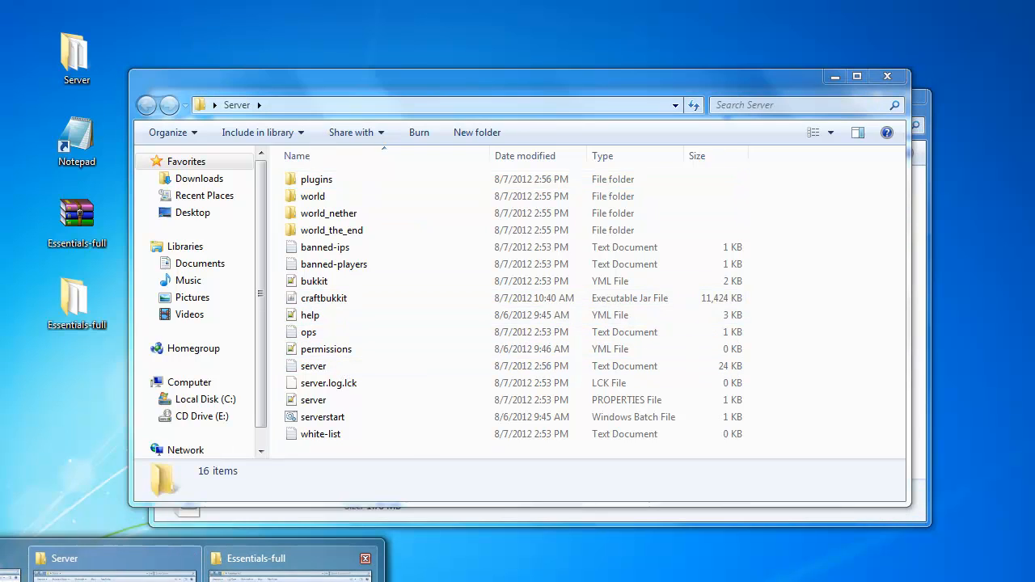
left_click(16, 560)
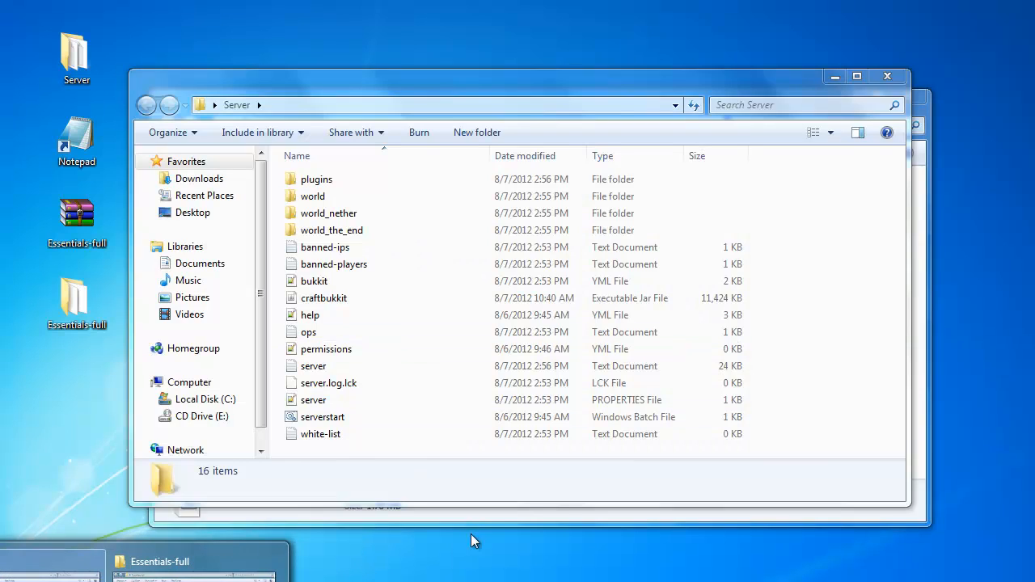
left_click(378, 483)
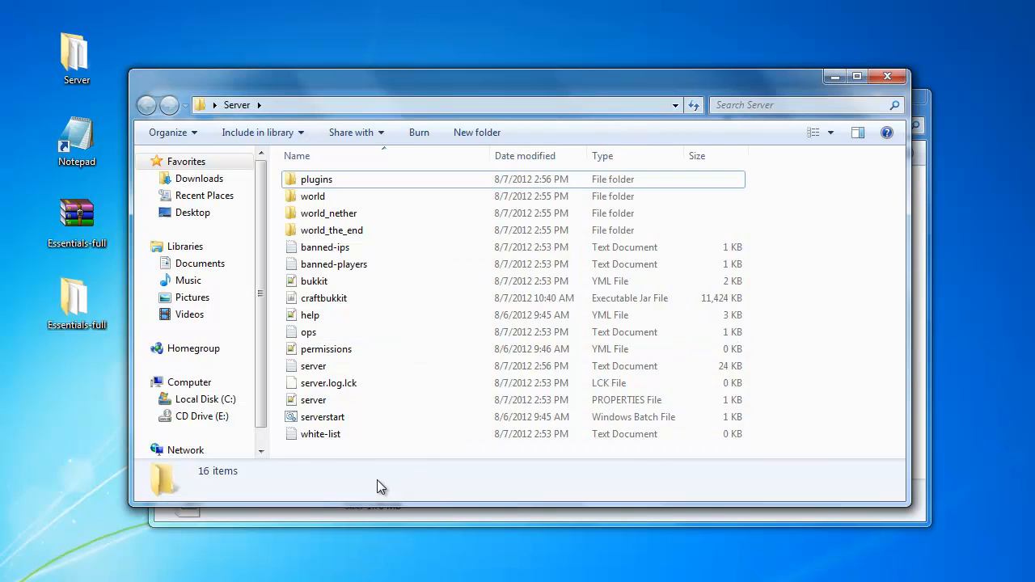
double_click(324, 185)
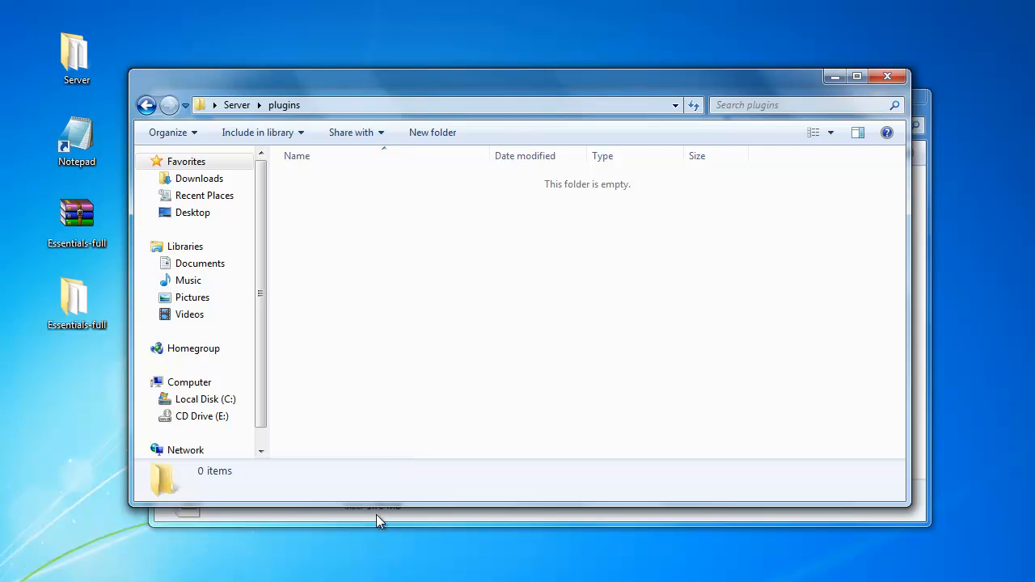
- Move the six selected Essentials jar files from the Essentials-full folder into the server's plugins folder
left_click(376, 516)
left_click_drag(341, 118, 475, 171)
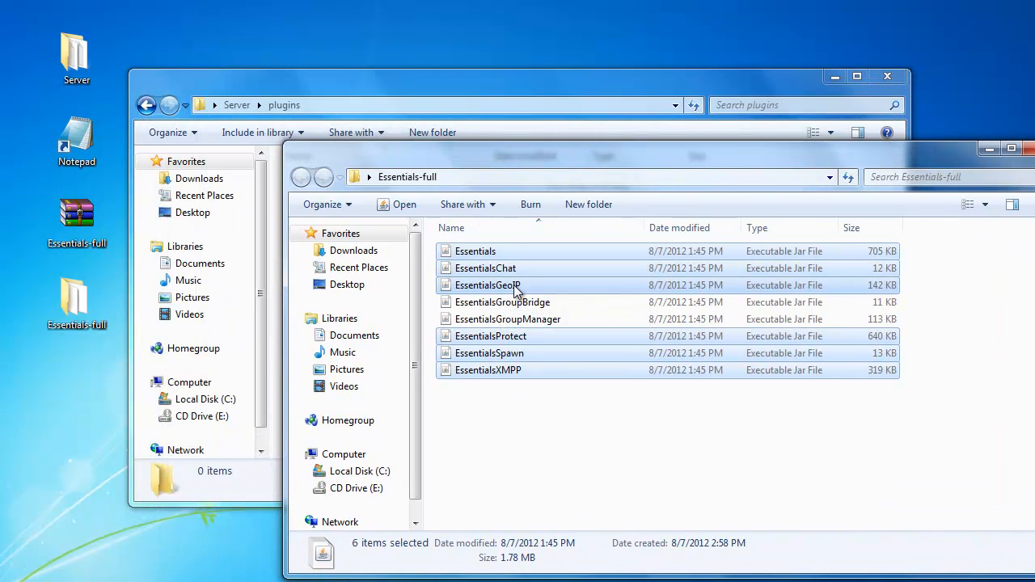
left_click_drag(477, 260, 284, 108)
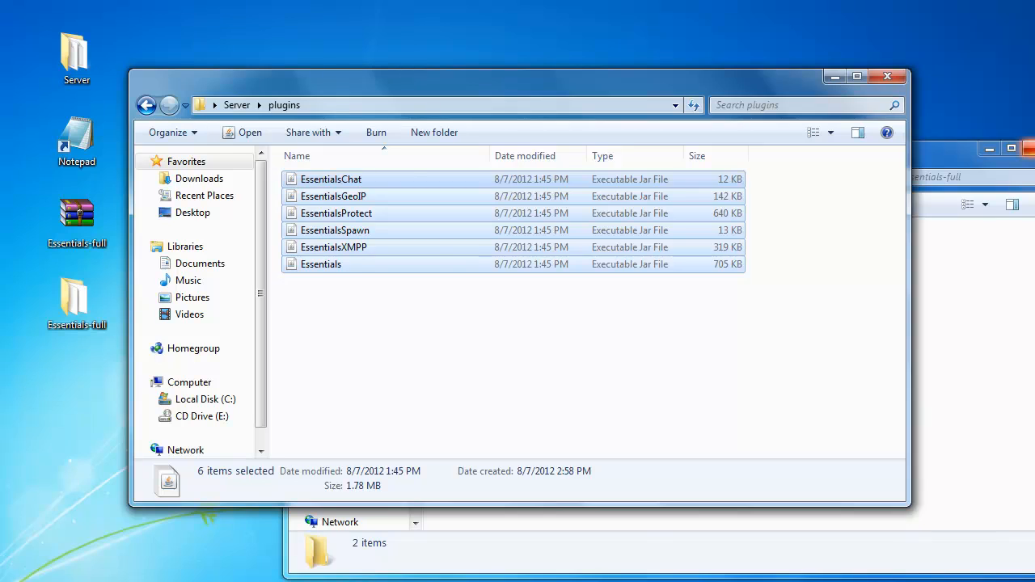
left_click(333, 309)
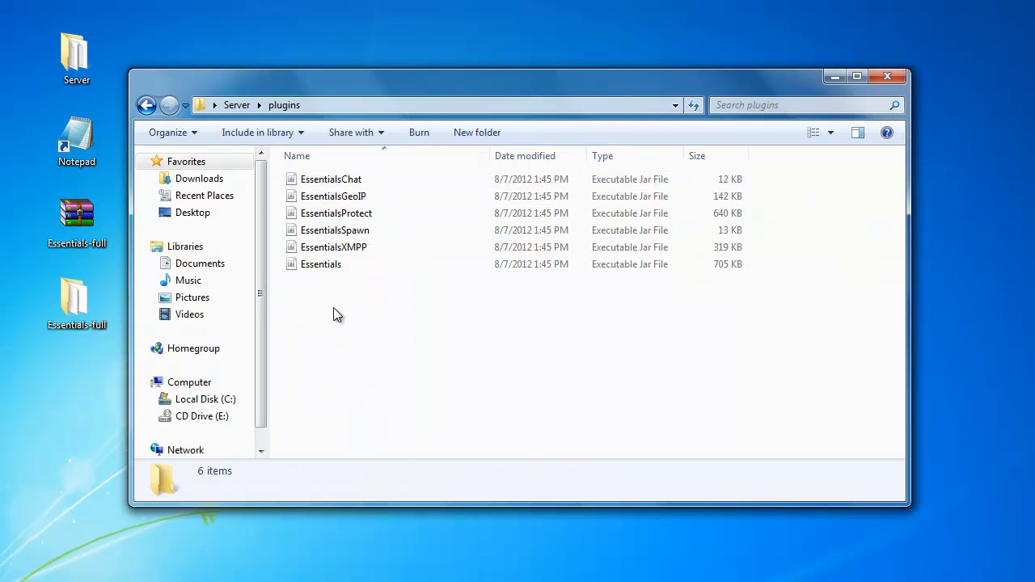
- Run serverstart from the Server folder, and once loading is done shut the server down with the stop command and close the console
left_click(147, 106)
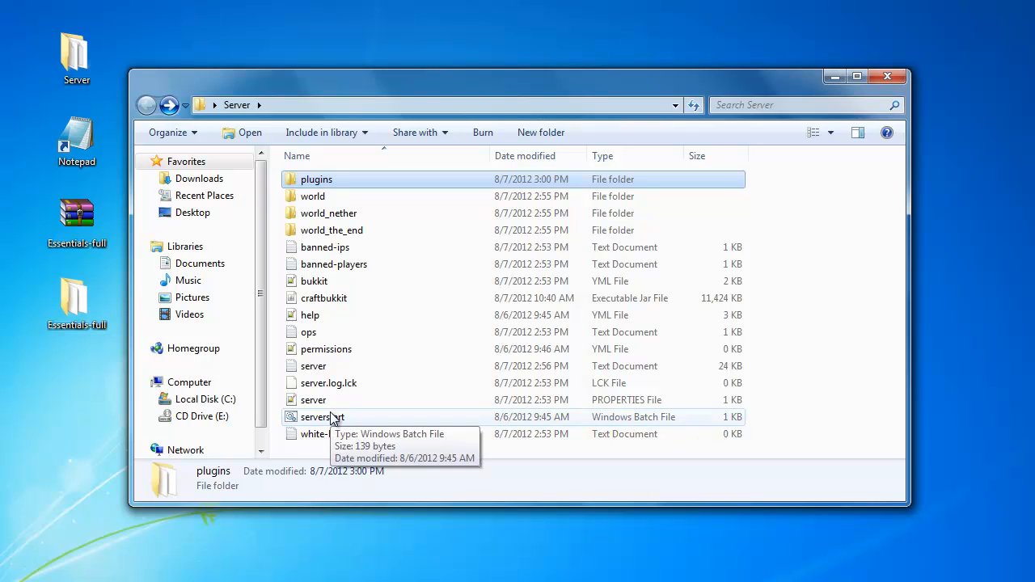
double_click(334, 418)
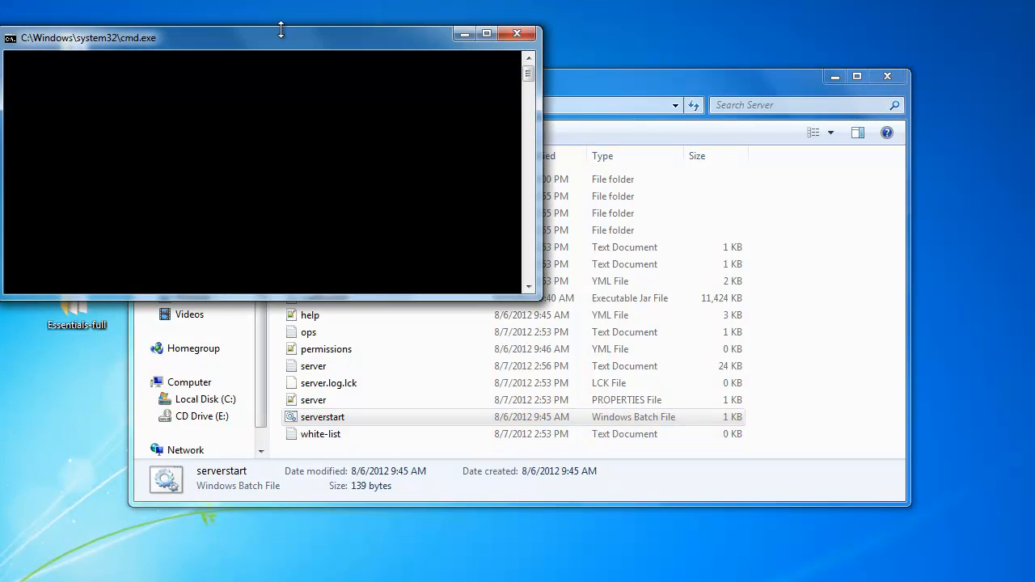
left_click_drag(254, 42, 393, 135)
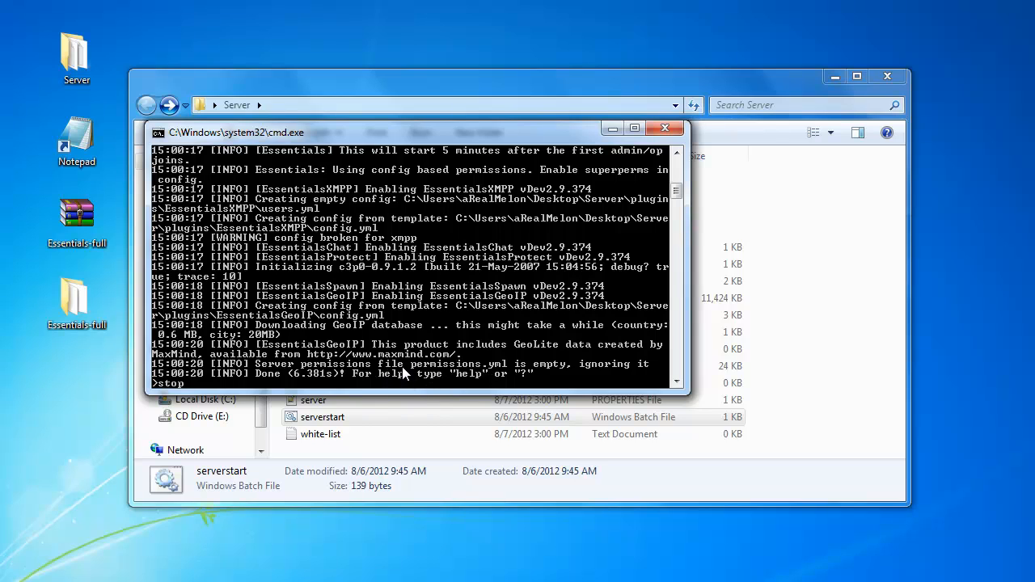
key("Return")
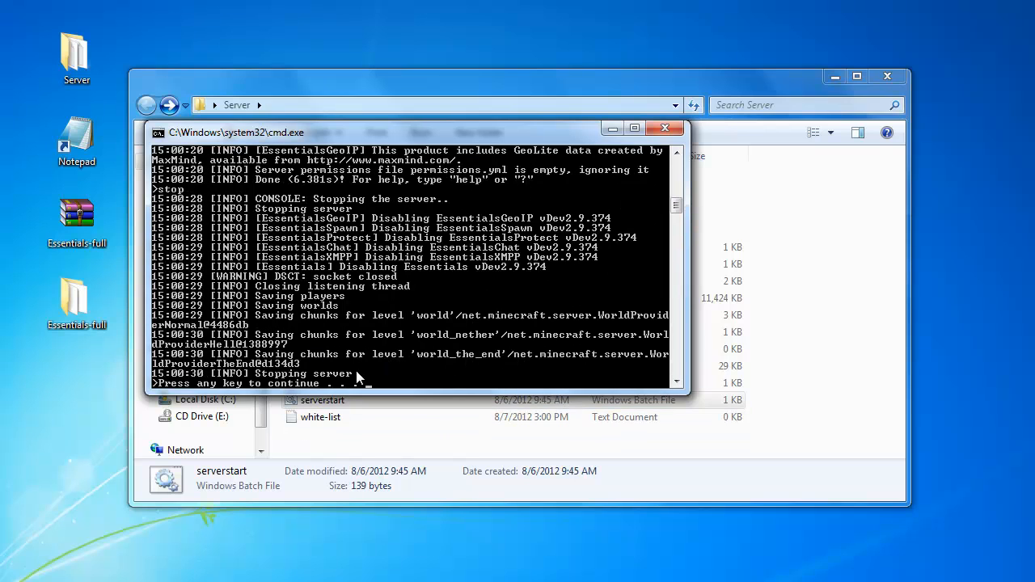
key("Return")
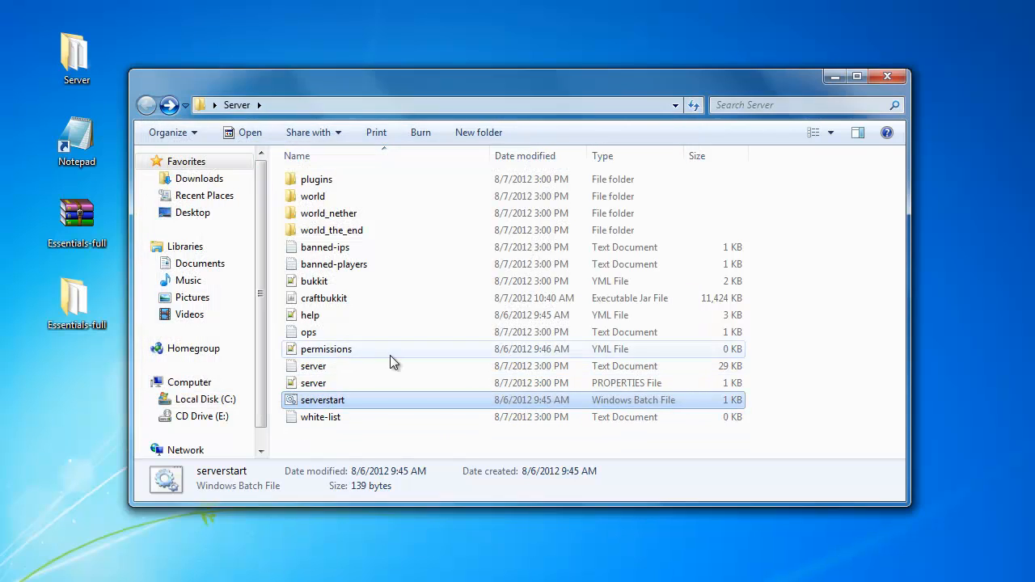
- Open the plugins folder and examine the EssentialsGeoIP, EssentialsXMPP and PluginMetrics folders
double_click(333, 178)
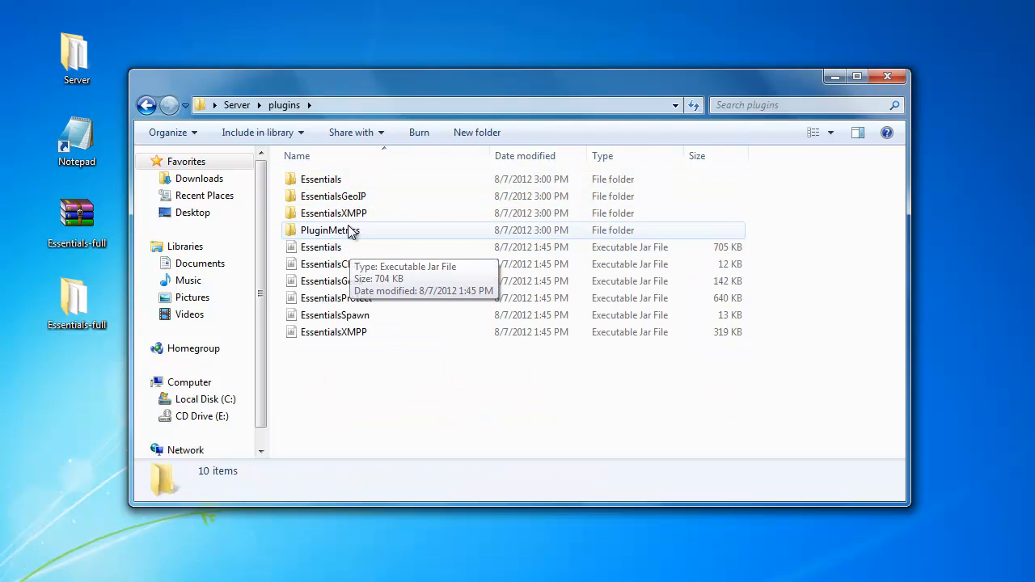
left_click(345, 199)
left_click(347, 214)
left_click(352, 231)
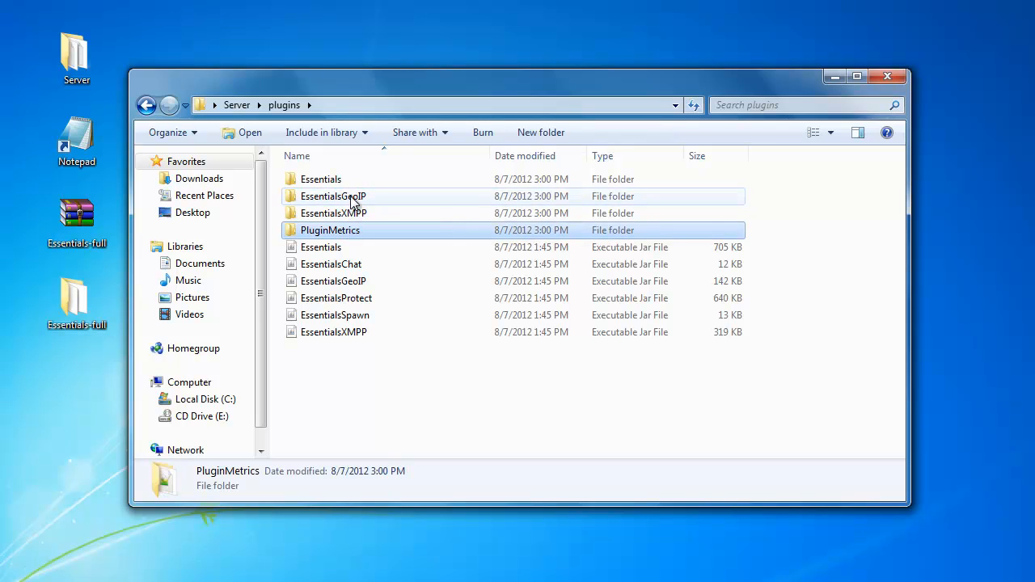
- Open the config file from the Essentials folder inside plugins and enlarge its editor window to nearly fill the screen
left_click(350, 198)
left_click(351, 214)
left_click(352, 231)
left_click(331, 180)
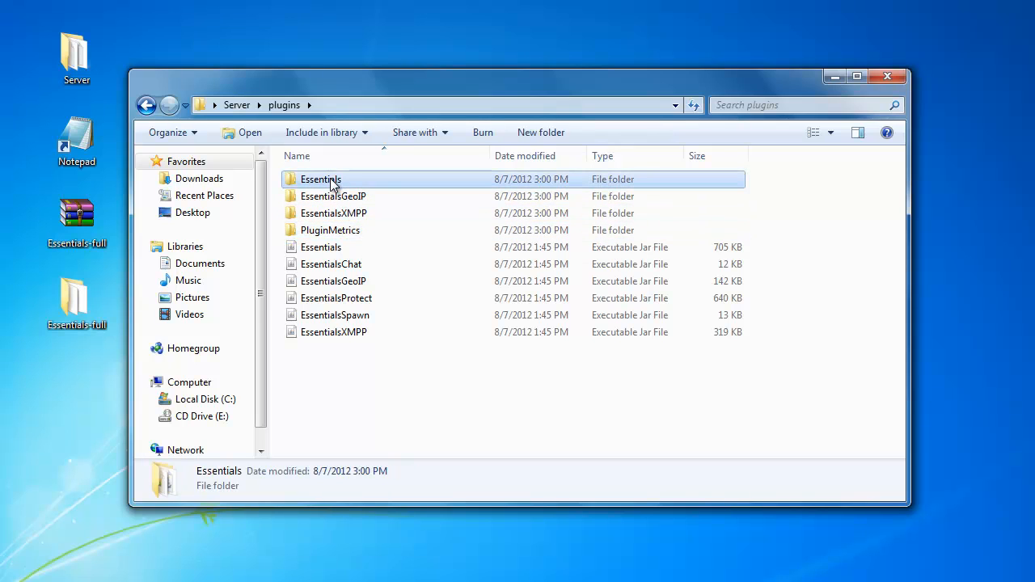
double_click(330, 178)
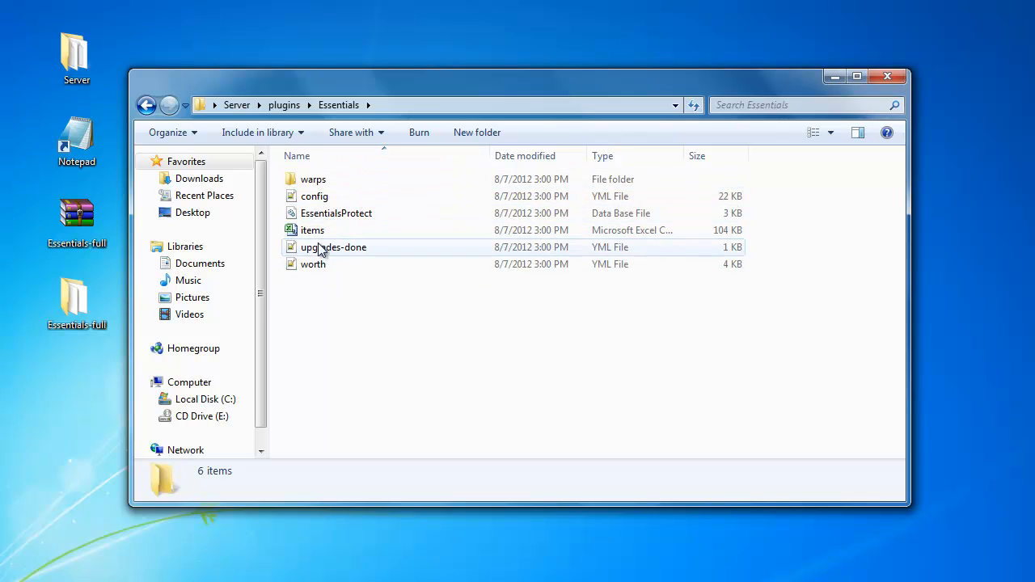
left_click(317, 201)
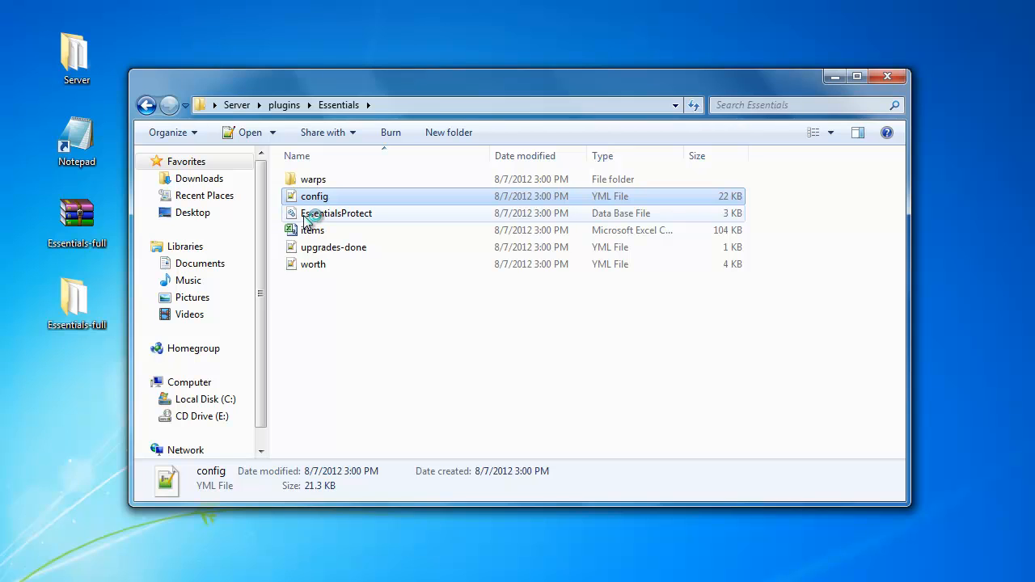
key("Return")
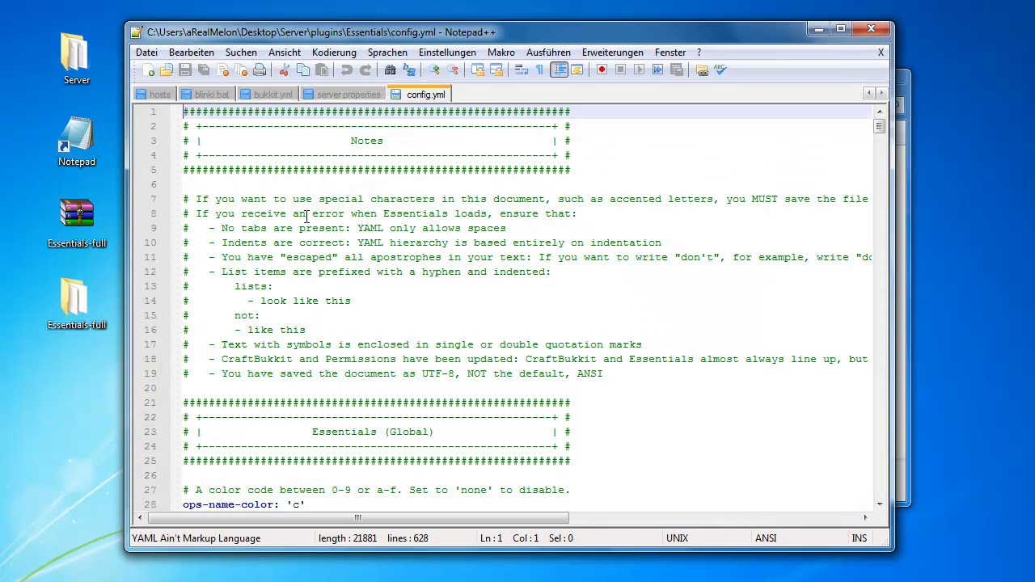
left_click_drag(381, 34, 270, 19)
left_click_drag(781, 536, 1019, 568)
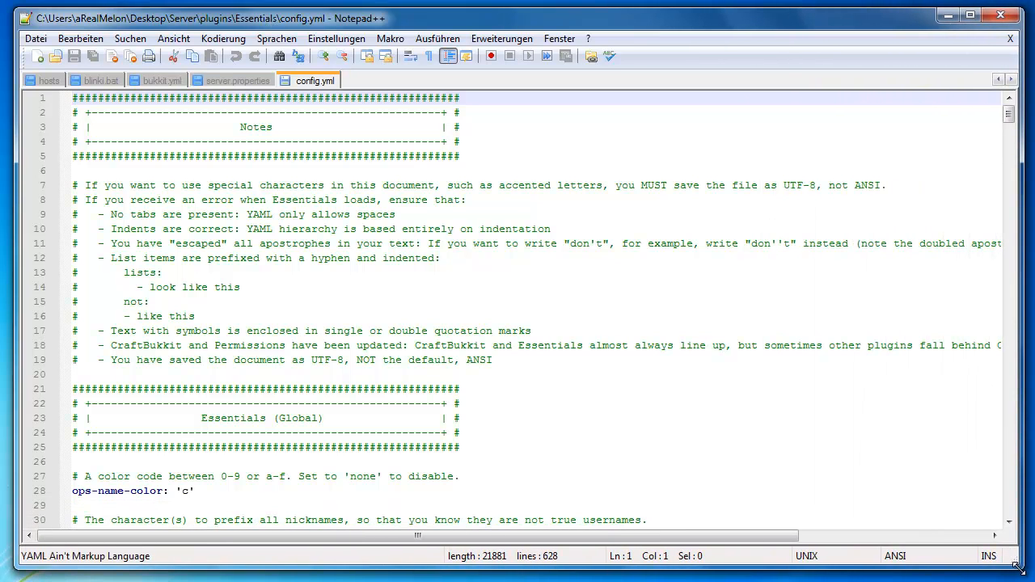
left_click(501, 38)
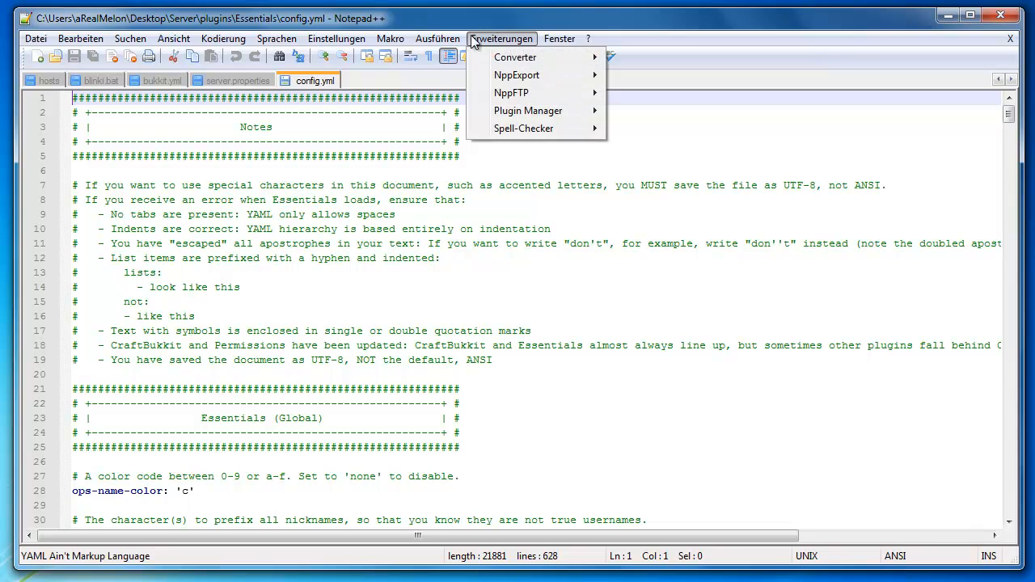
mouse_move(74, 45)
mouse_move(40, 42)
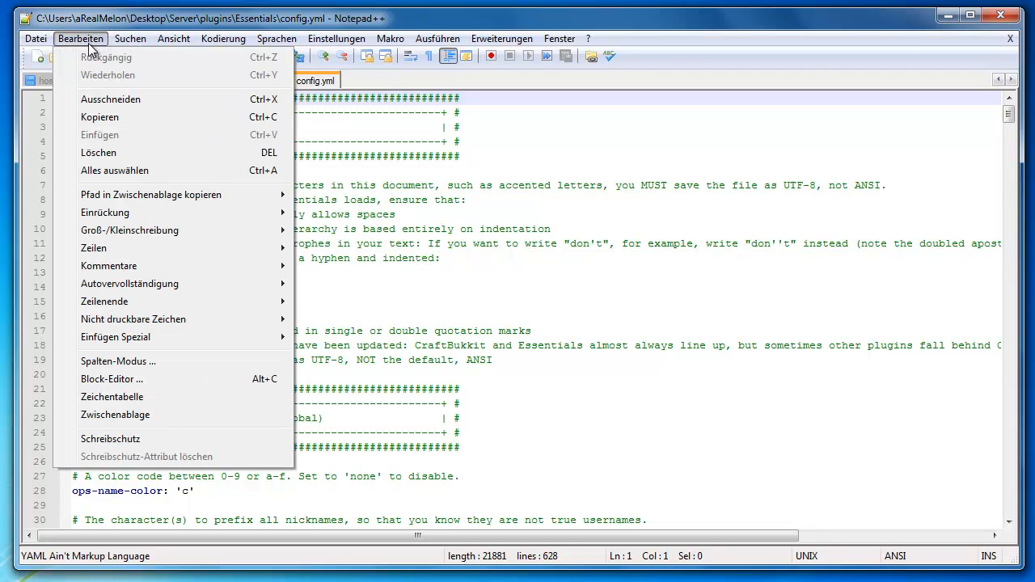
left_click(465, 331)
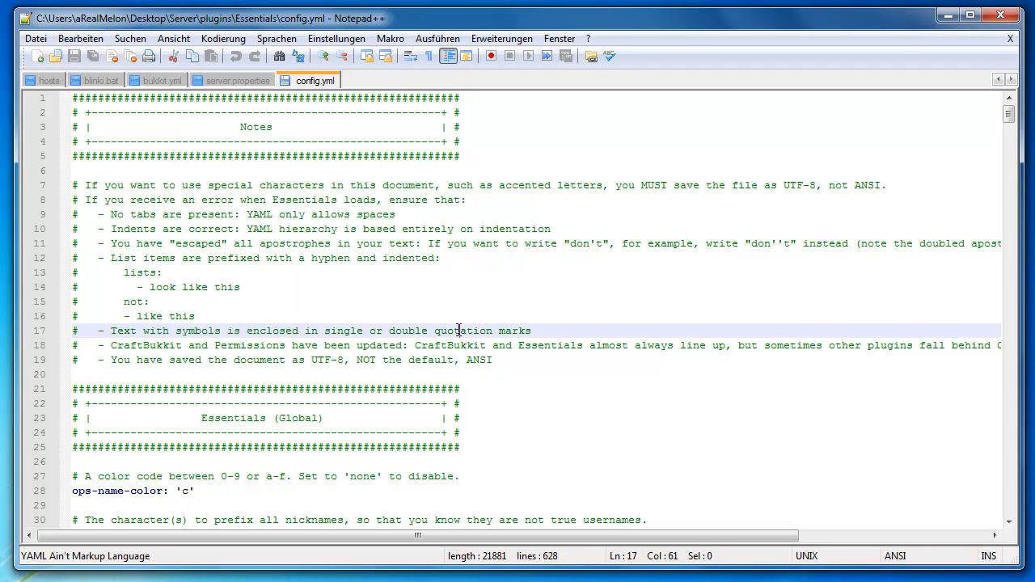
- Look through config.yml from the Notes section down past the player-commands list and back to the Essentials (Global) section
scroll(397, 461, "up", 1)
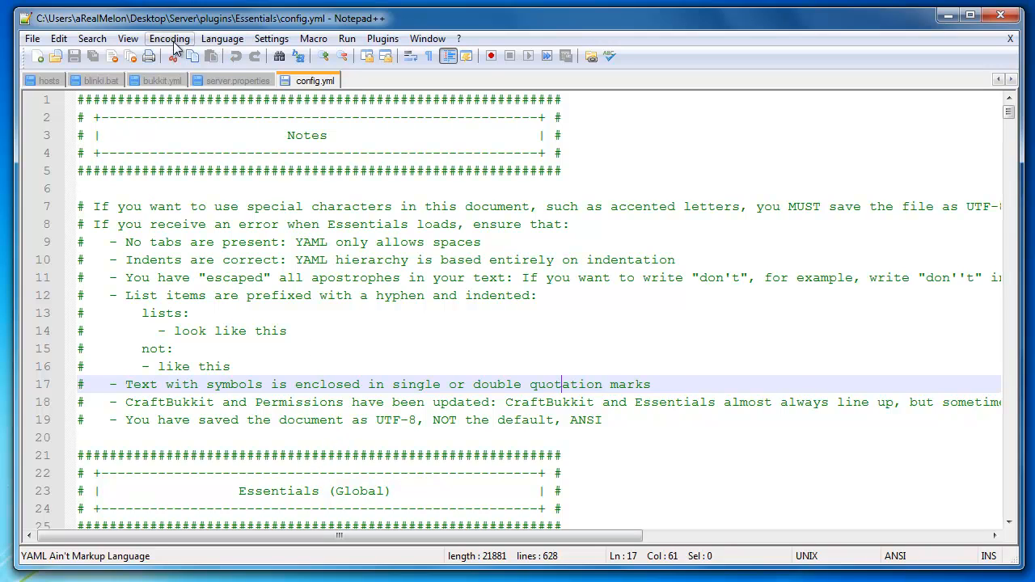
scroll(345, 393, "down", 6)
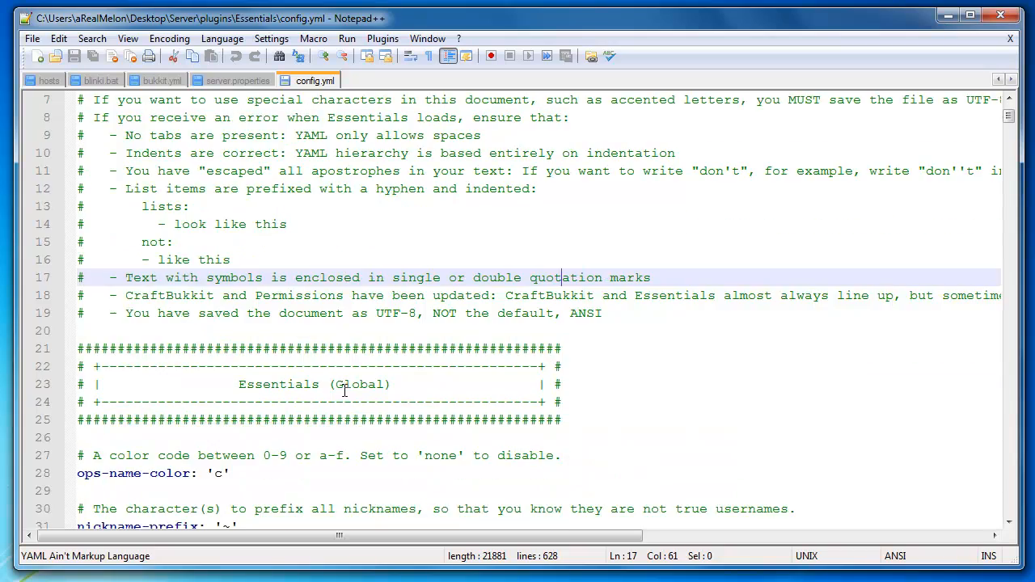
scroll(346, 374, "up", 6)
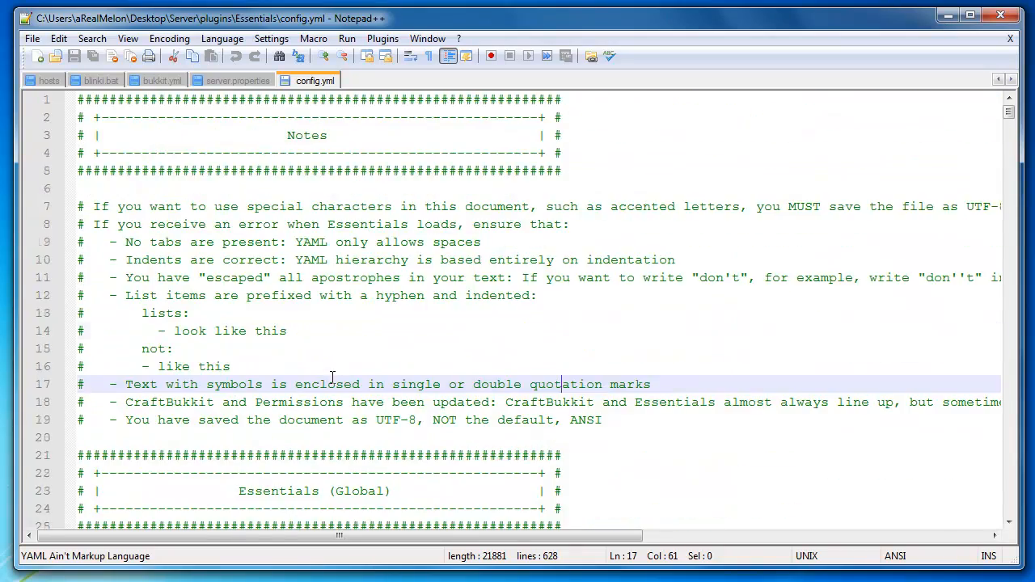
scroll(345, 374, "down", 3)
scroll(349, 381, "up", 3)
scroll(348, 374, "down", 1)
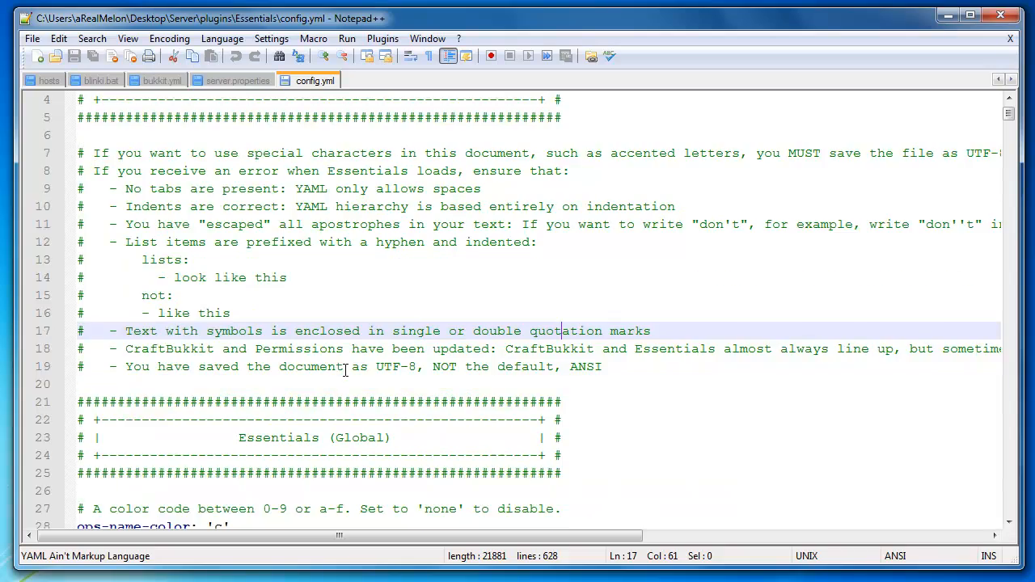
scroll(346, 366, "up", 1)
scroll(343, 356, "down", 3)
scroll(338, 318, "up", 3)
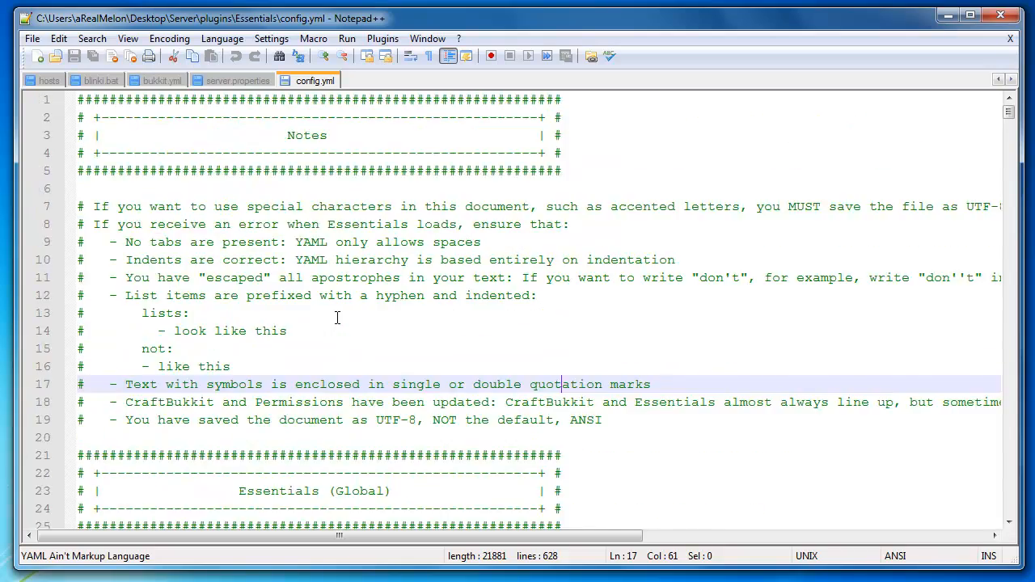
scroll(338, 318, "down", 16)
scroll(338, 318, "down", 20)
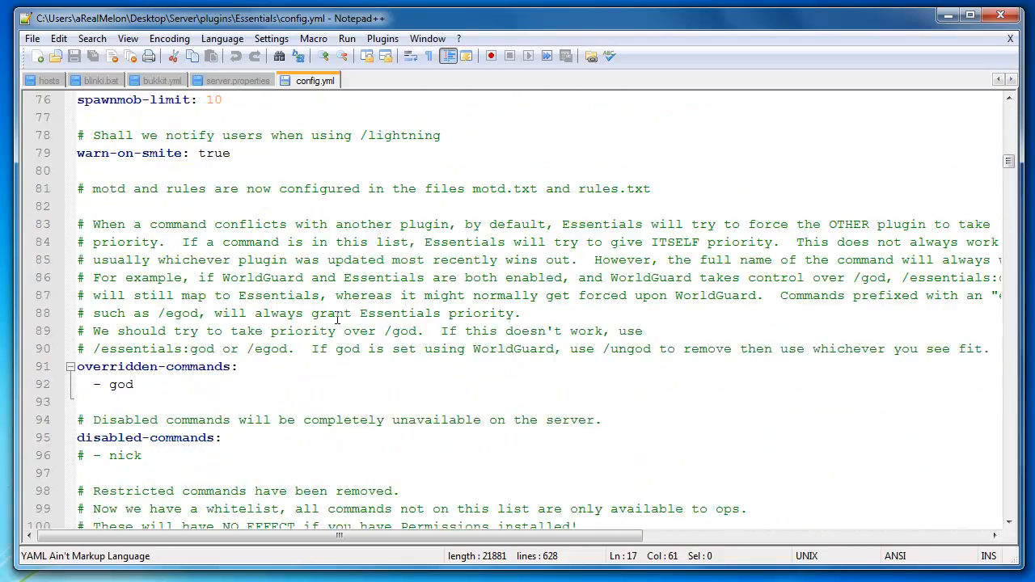
scroll(338, 321, "down", 8)
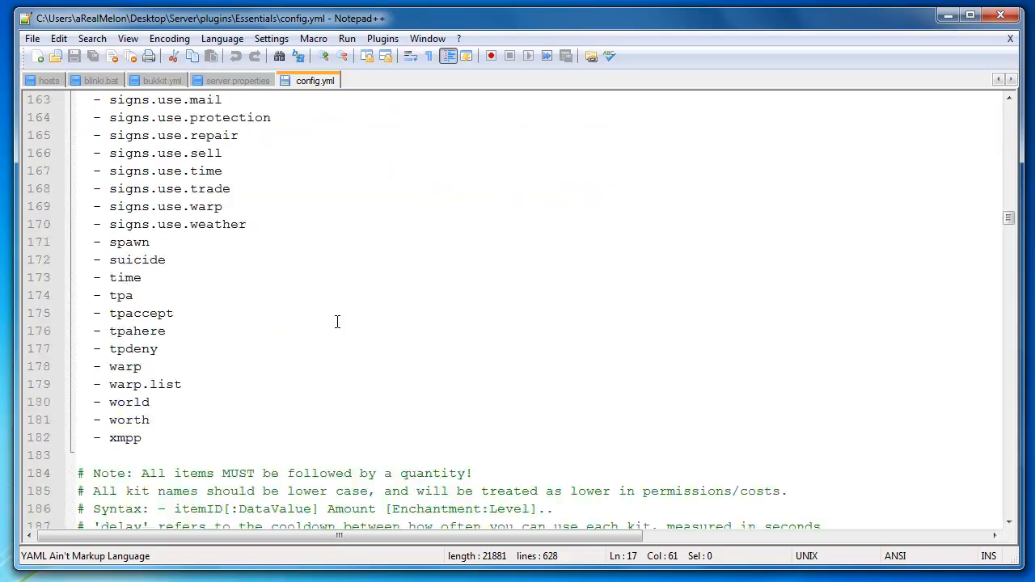
scroll(338, 324, "up", 20)
scroll(333, 336, "up", 20)
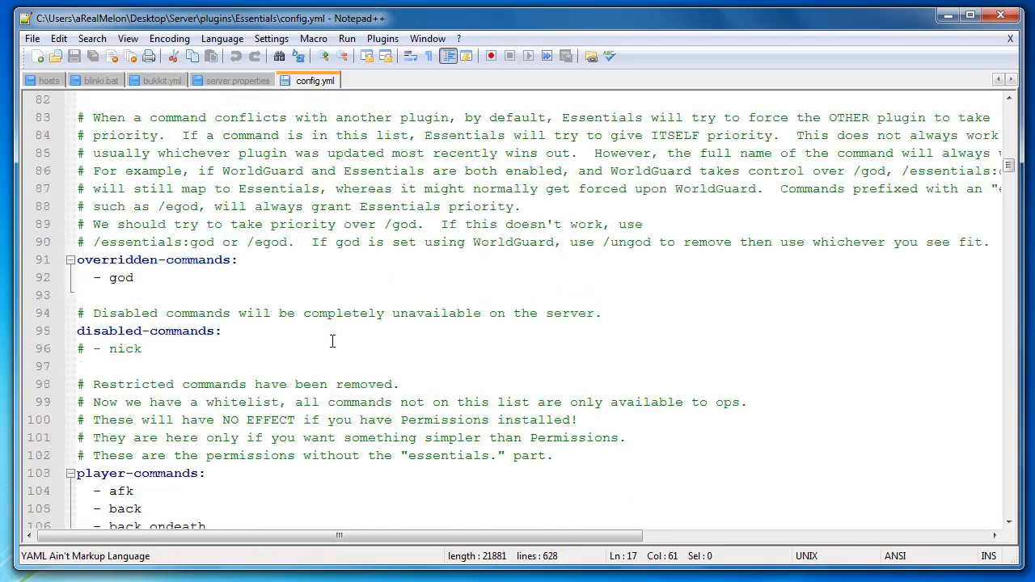
scroll(331, 398, "up", 3)
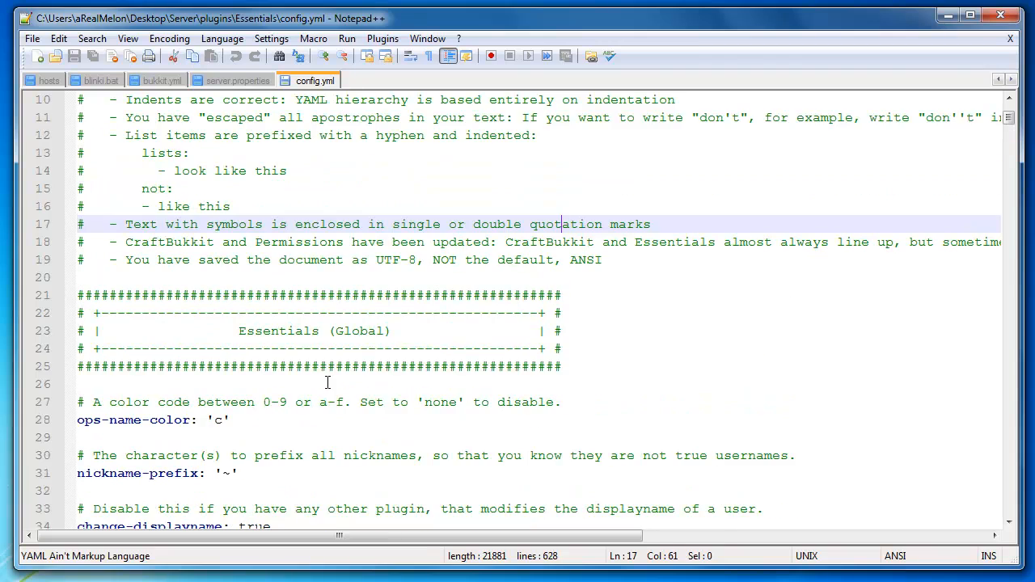
- Set ops-name-color in the Essentials (Global) section to '4'
scroll(329, 385, "down", 3)
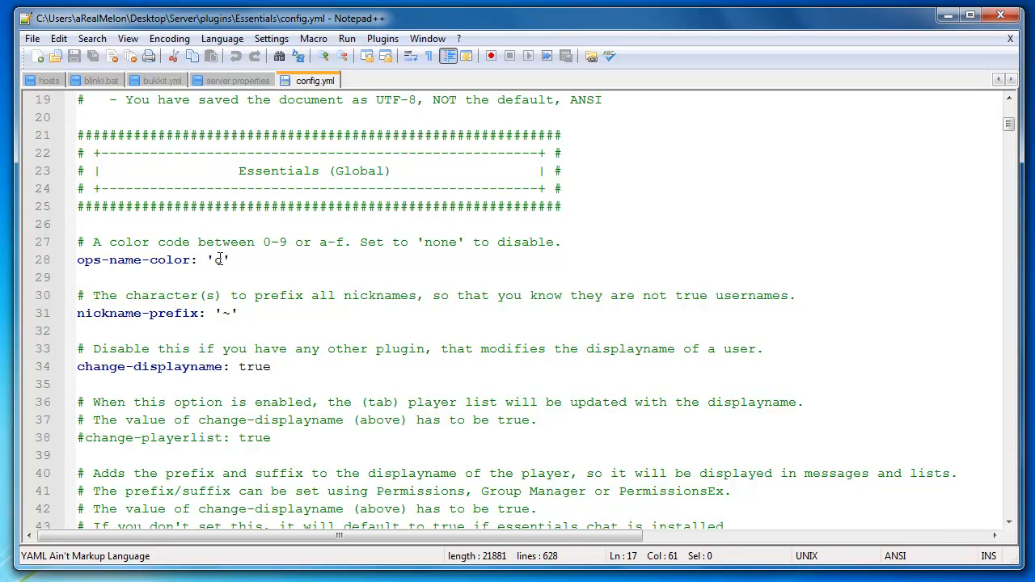
left_click_drag(217, 262, 225, 261)
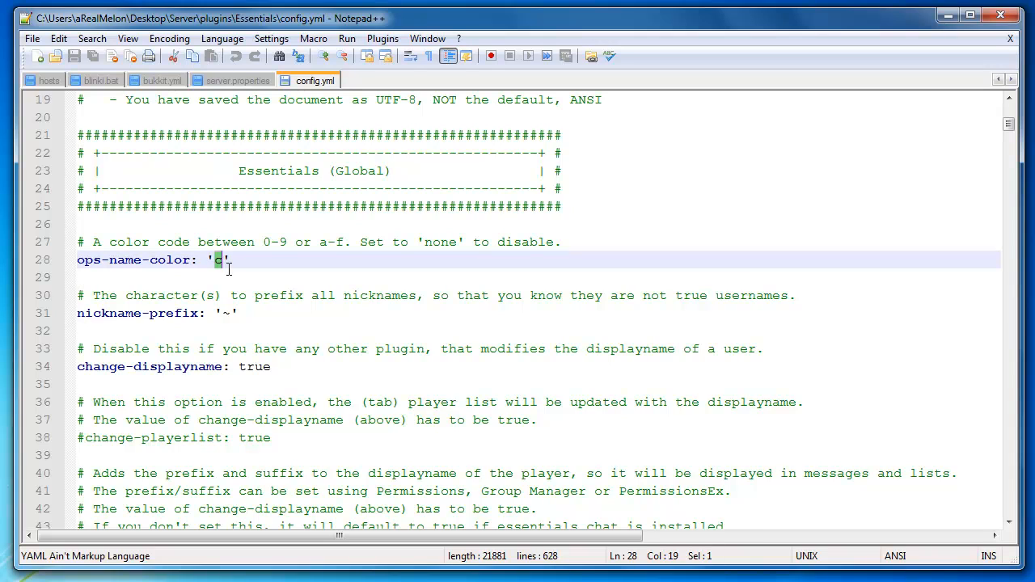
type("4")
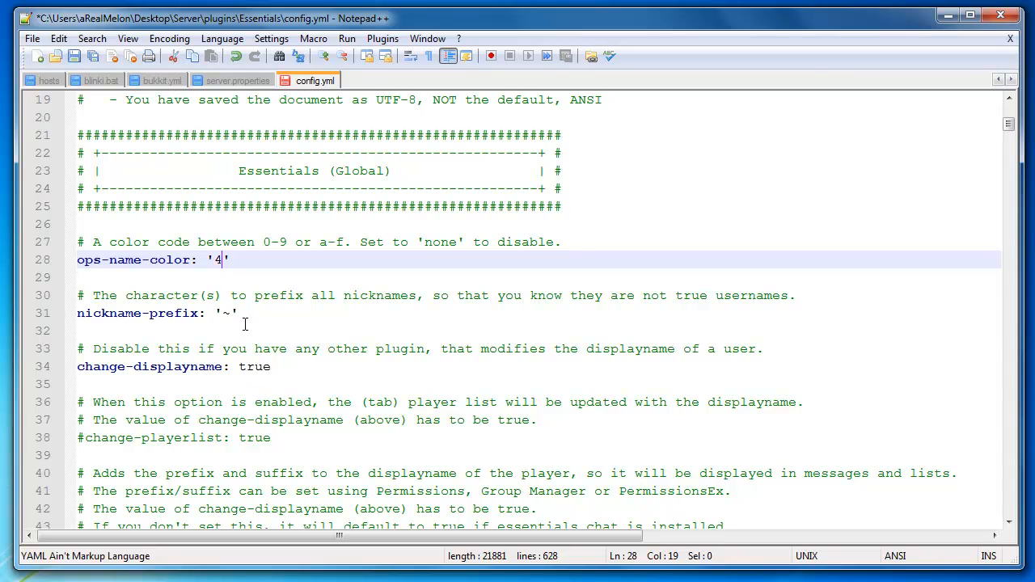
- Try a teleport-cooldown of 30 seconds and put the value back to 0
scroll(245, 323, "up", 1, "ctrl")
scroll(346, 311, "down", 2)
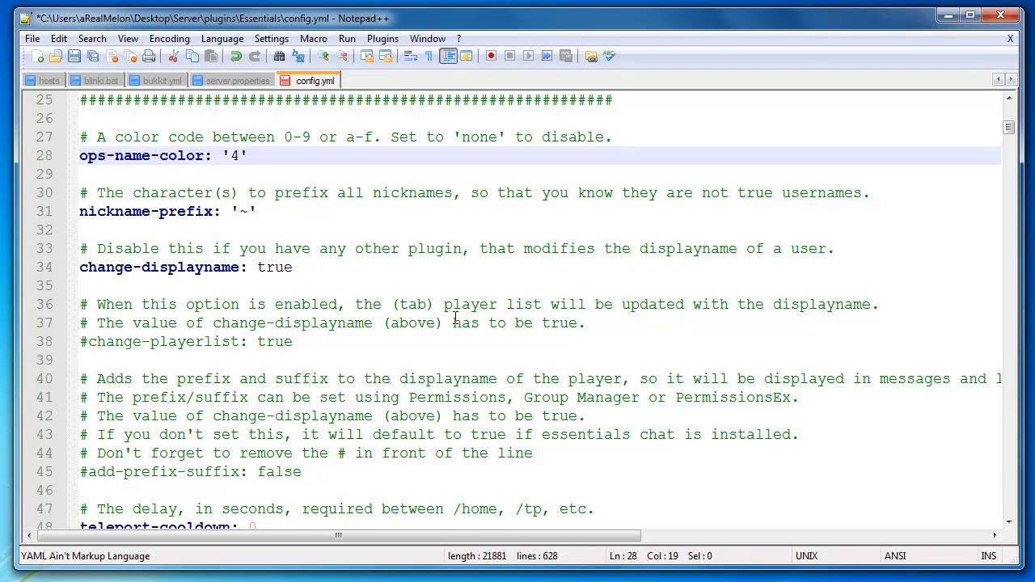
scroll(363, 368, "down", 5)
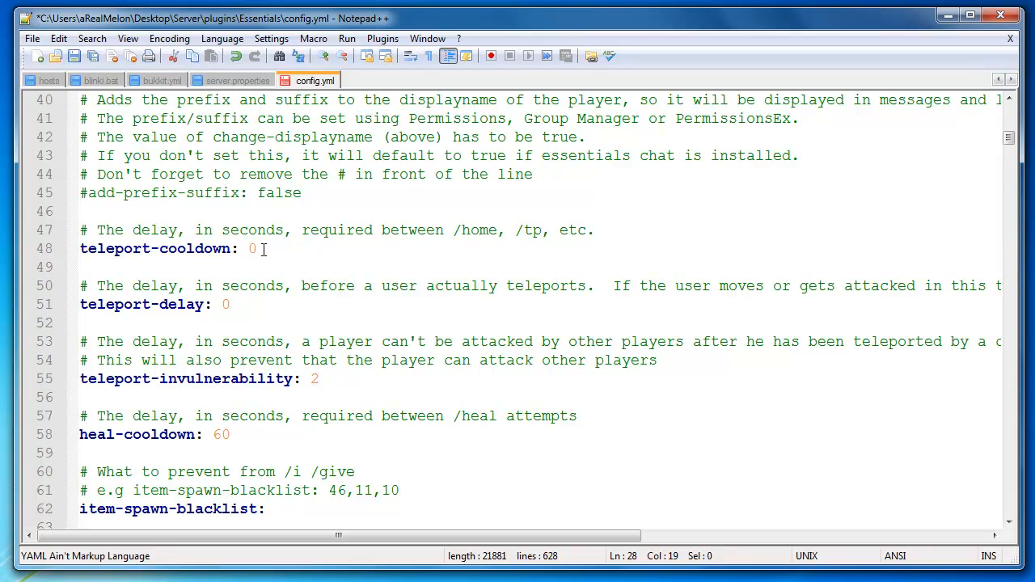
left_click_drag(259, 249, 248, 249)
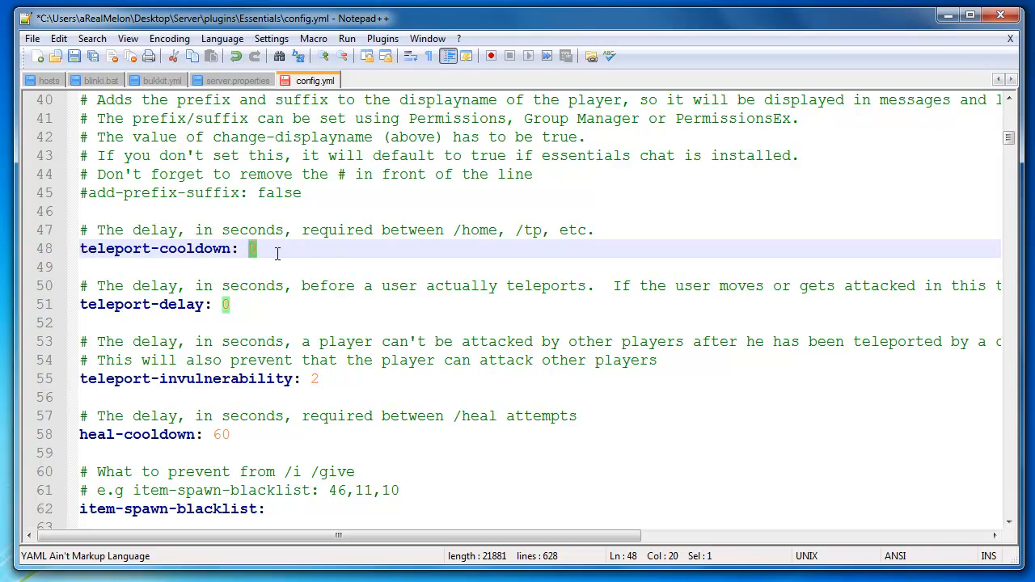
type("30")
key("BackSpace")
key("BackSpace")
type("0")
- Set heal-cooldown, the delay between /heal attempts, to 30 seconds
left_click_drag(455, 416, 497, 416)
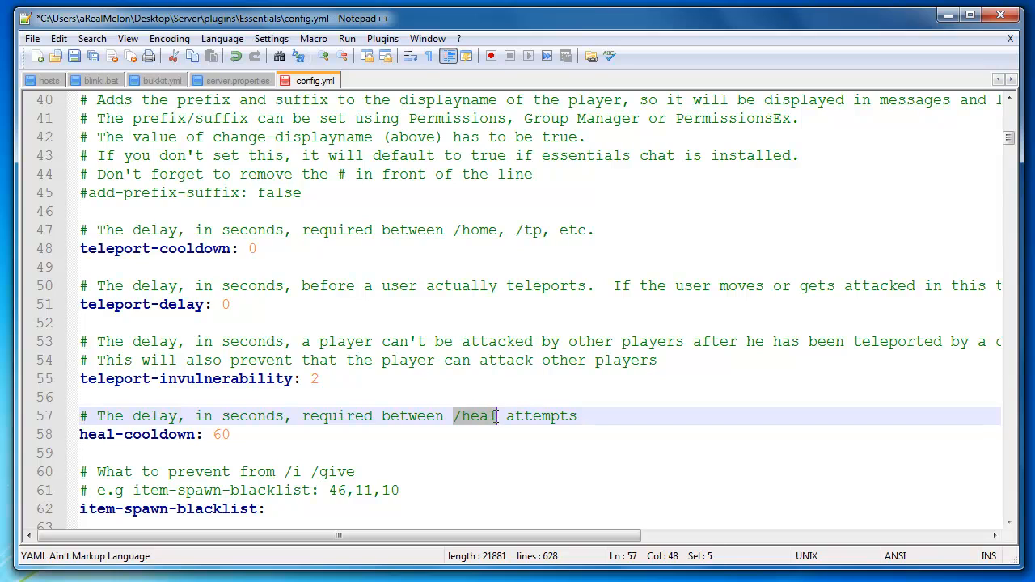
left_click(356, 418)
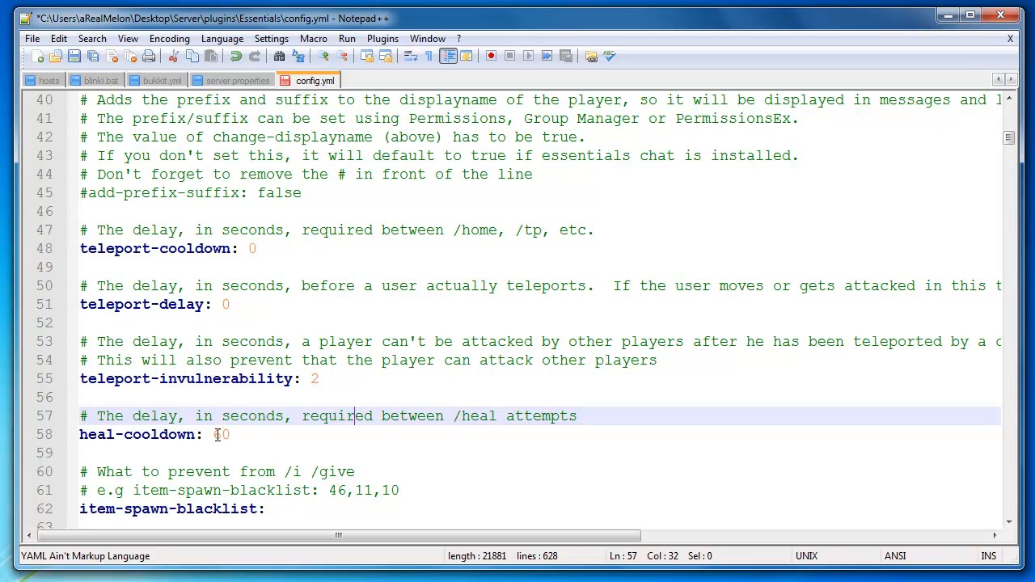
left_click_drag(215, 437, 224, 437)
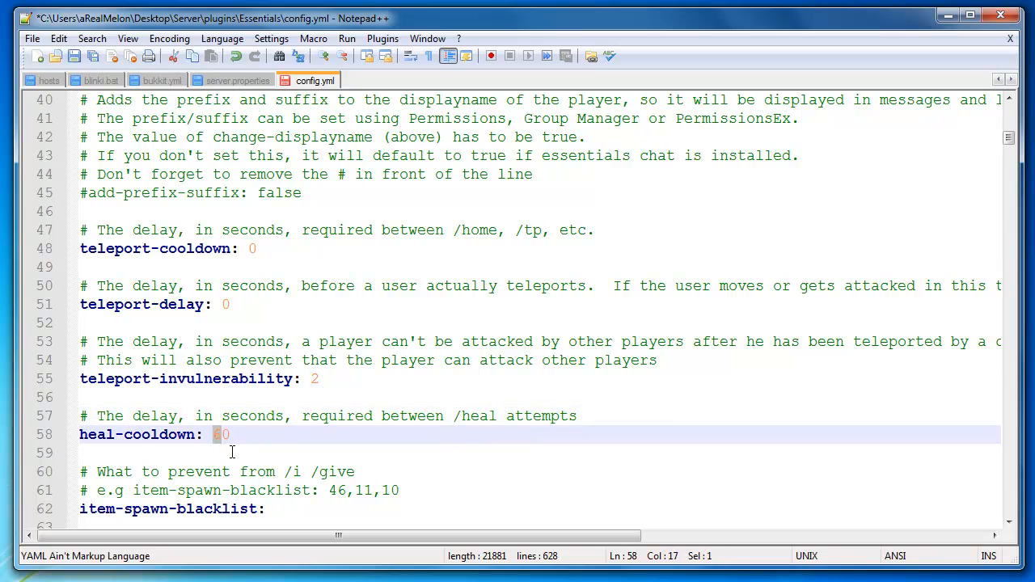
type("3")
scroll(224, 415, "up", 7)
scroll(226, 417, "down", 7)
- Try entering an item ID after item-spawn-blacklist and clear the entry again
scroll(220, 408, "down", 2)
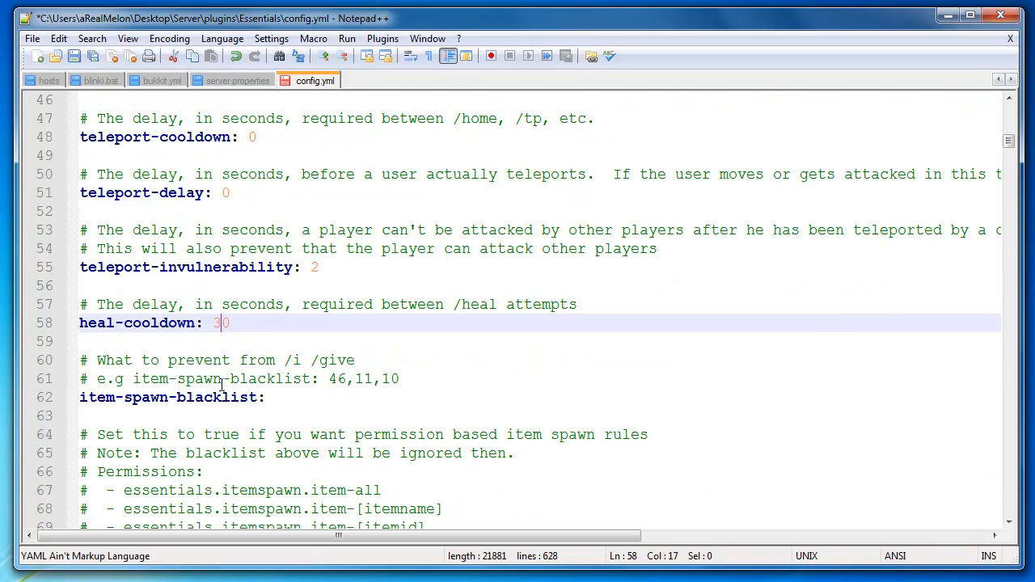
left_click(294, 394)
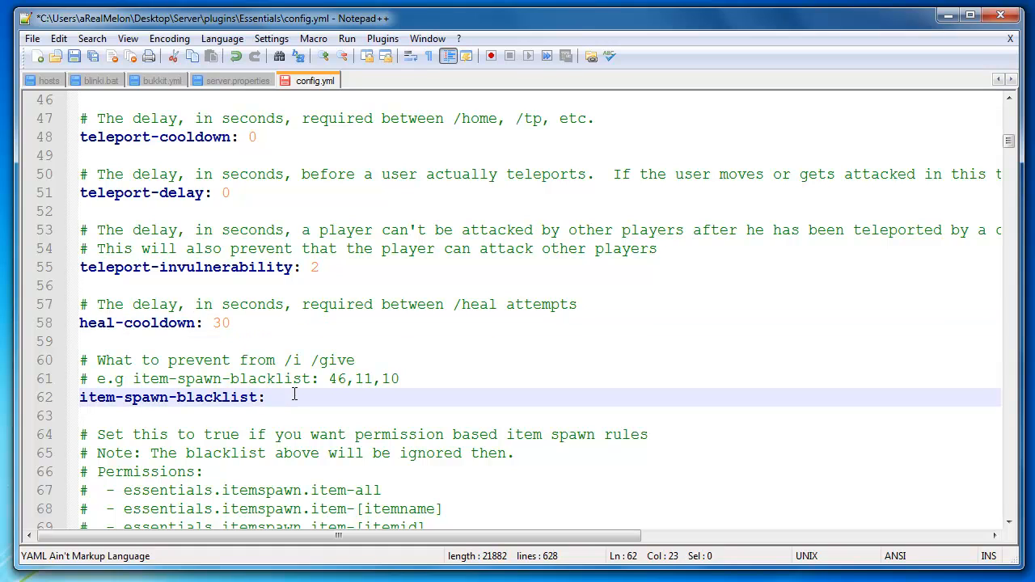
type("1")
key("BackSpace")
key("BackSpace")
- Set spawnmob-limit, the mob limit on spawnmob, to 50
scroll(296, 397, "down", 5)
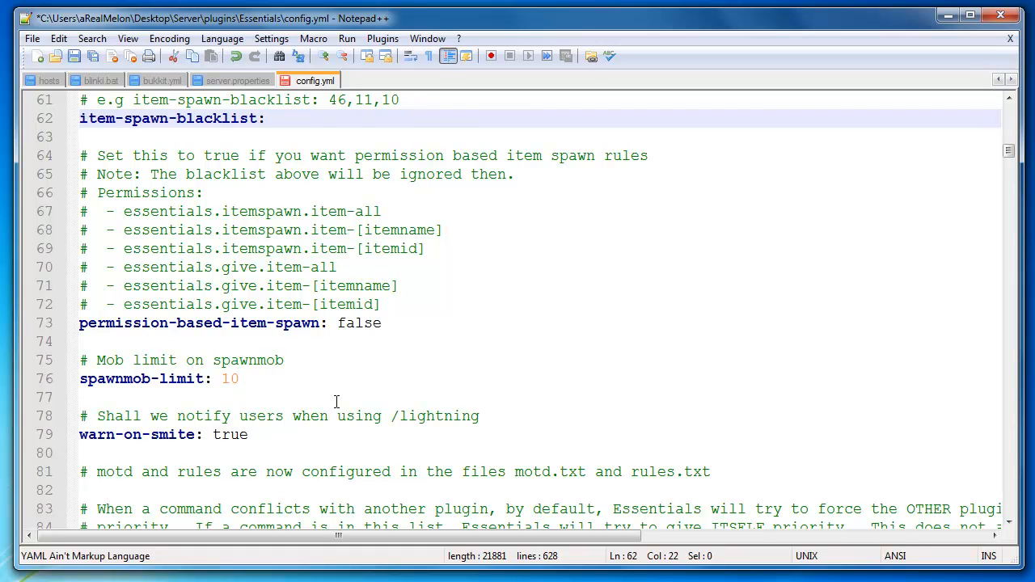
double_click(230, 378)
left_click(251, 377)
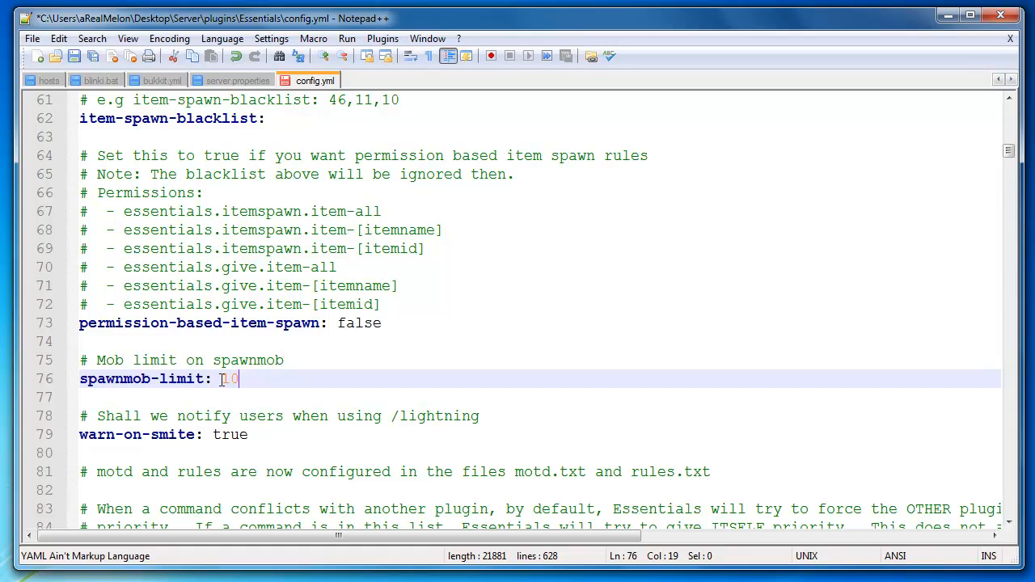
left_click_drag(222, 380, 233, 382)
type("5")
- Examine the permission-based-item-spawn and warn-on-smite settings and the god entry under overridden-commands
scroll(278, 439, "down", 2)
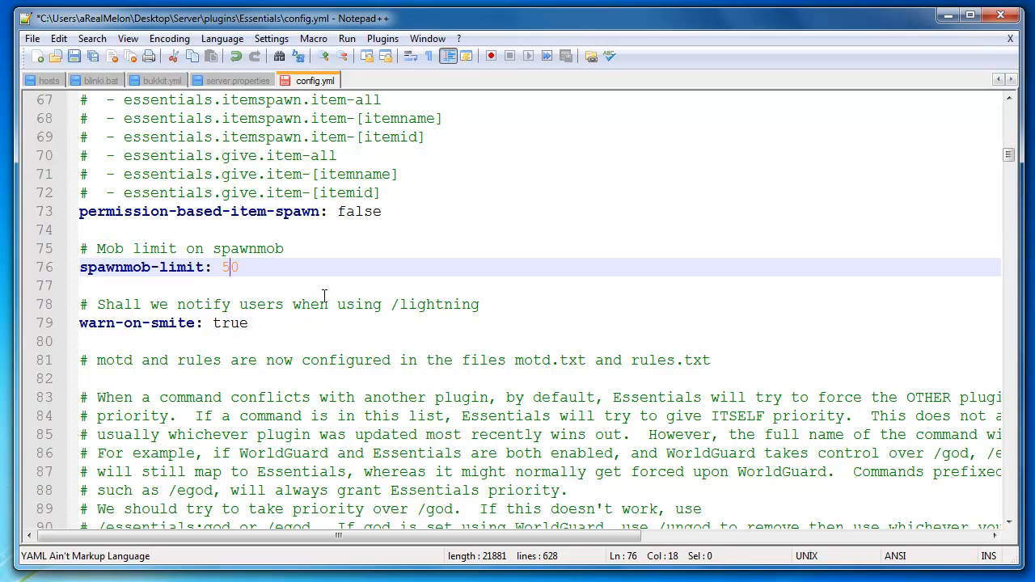
left_click_drag(383, 211, 335, 211)
left_click(397, 212)
left_click_drag(257, 325, 216, 328)
left_click(256, 328)
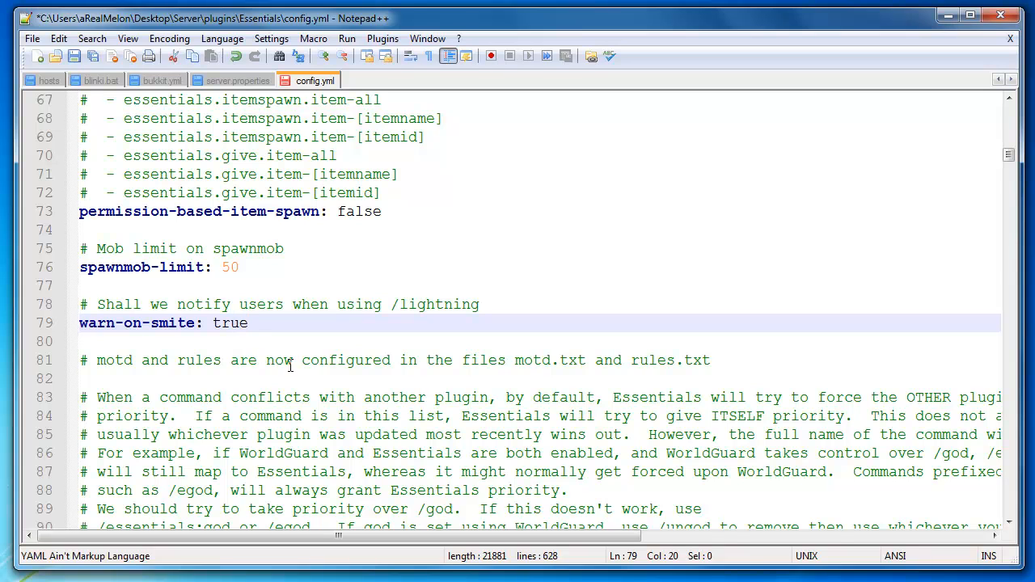
scroll(269, 370, "down", 4)
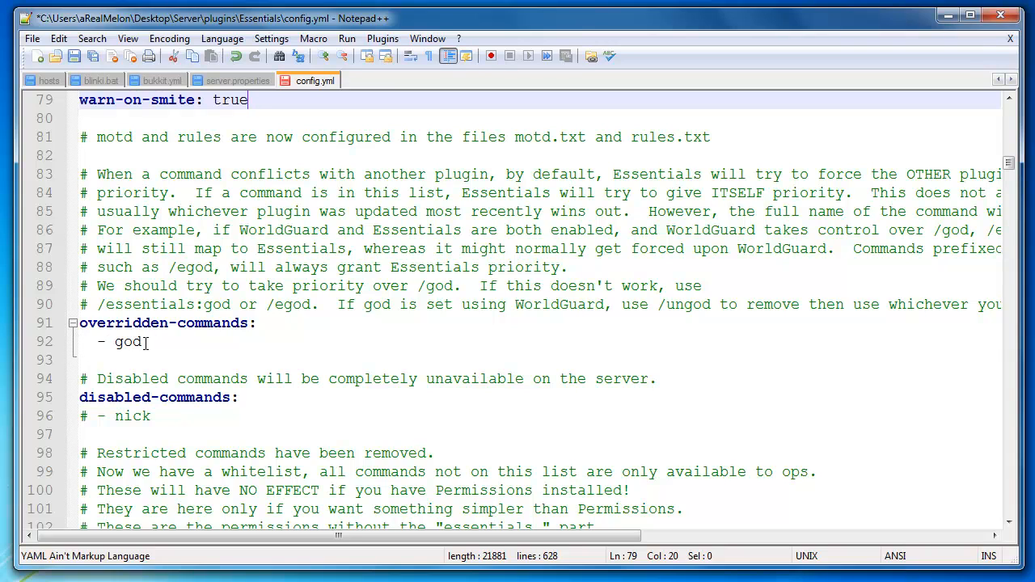
left_click_drag(146, 342, 114, 342)
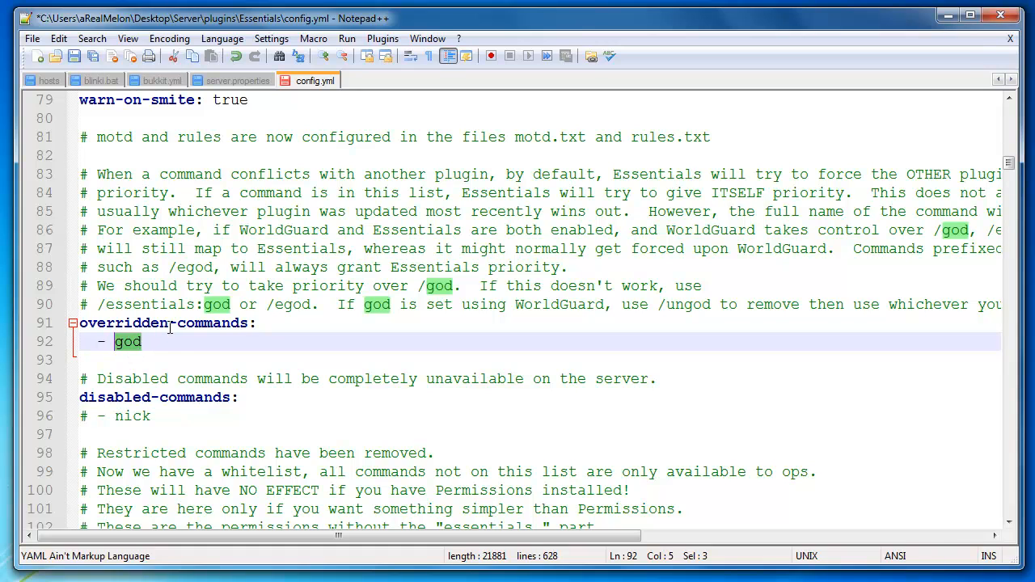
left_click(147, 342)
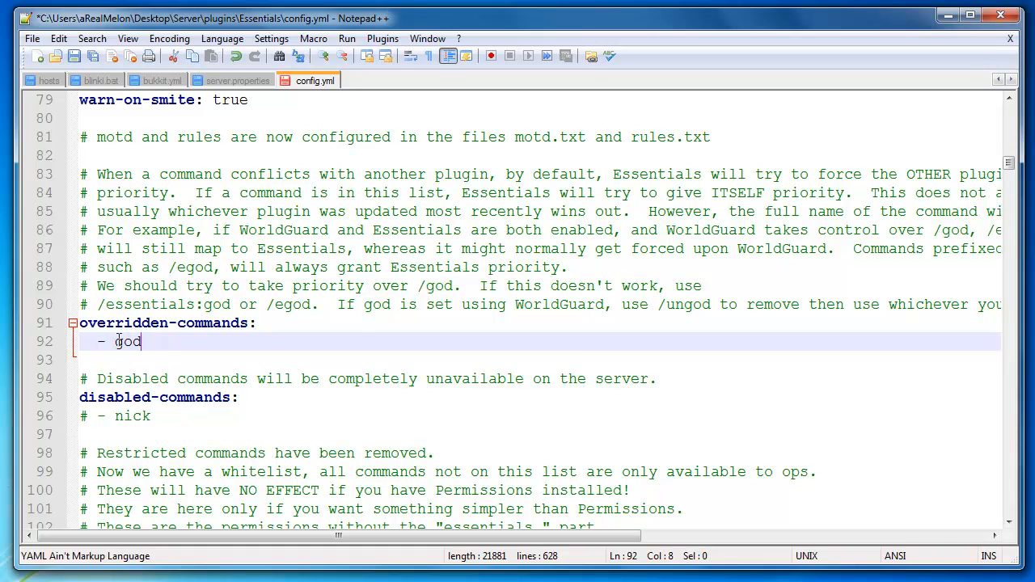
- Try removing the comment mark from the nick entry under disabled-commands, and restore the mark
double_click(119, 341)
left_click(151, 363)
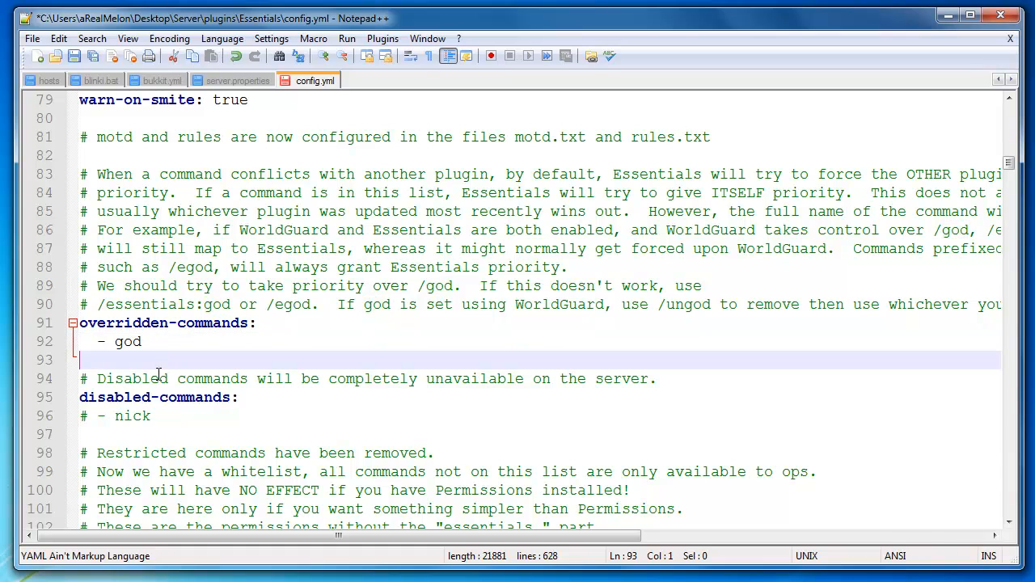
left_click(165, 416)
scroll(209, 400, "down", 4)
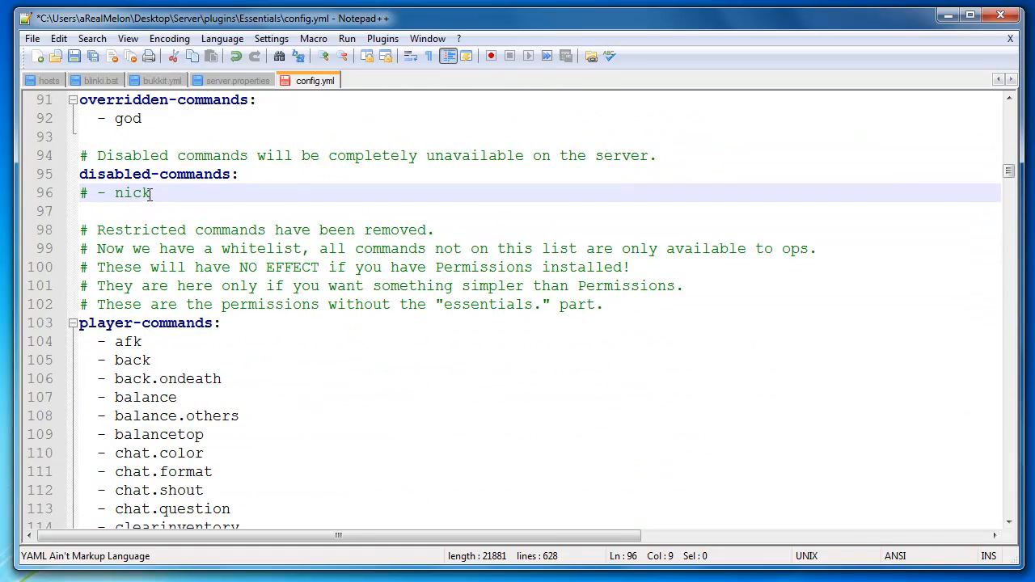
left_click(89, 194)
key("BackSpace")
left_click(164, 227)
left_click(156, 194)
left_click(83, 194)
type("#")
- Examine the player-commands whitelist of commands available to regular players, from afk down to the signs.use entries
scroll(157, 334, "down", 3)
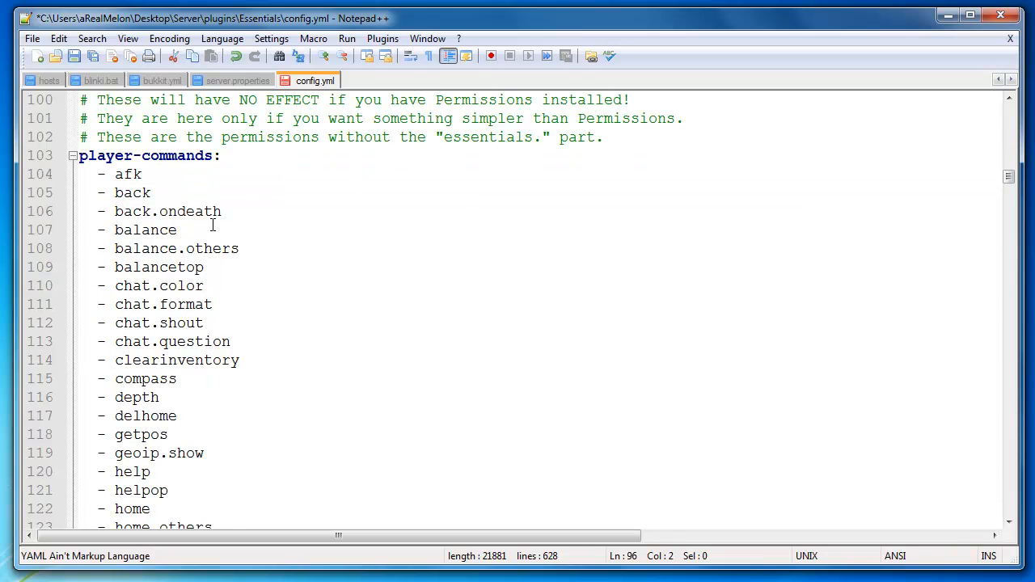
scroll(208, 229, "down", 20)
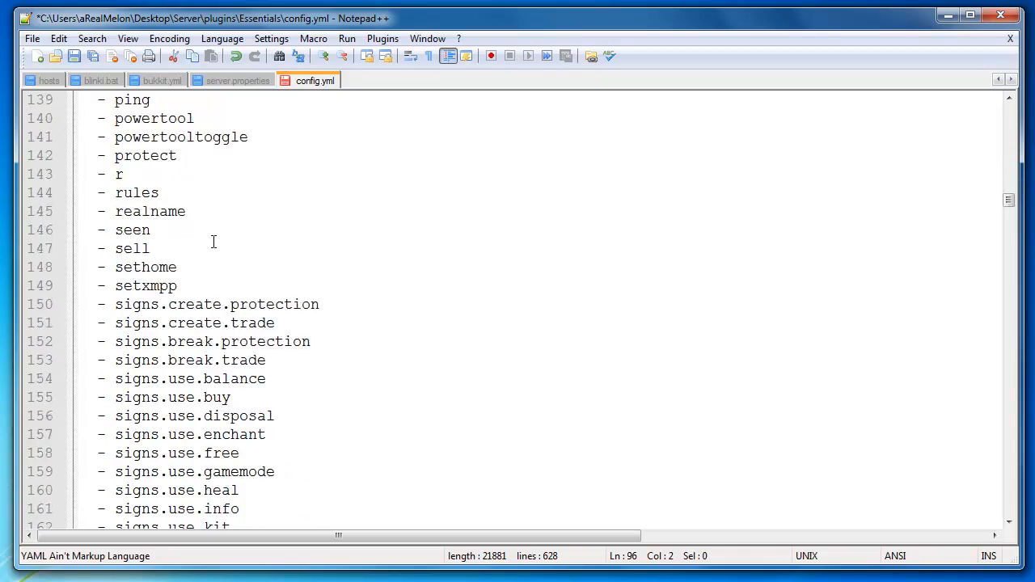
scroll(221, 286, "up", 3)
scroll(220, 291, "up", 20)
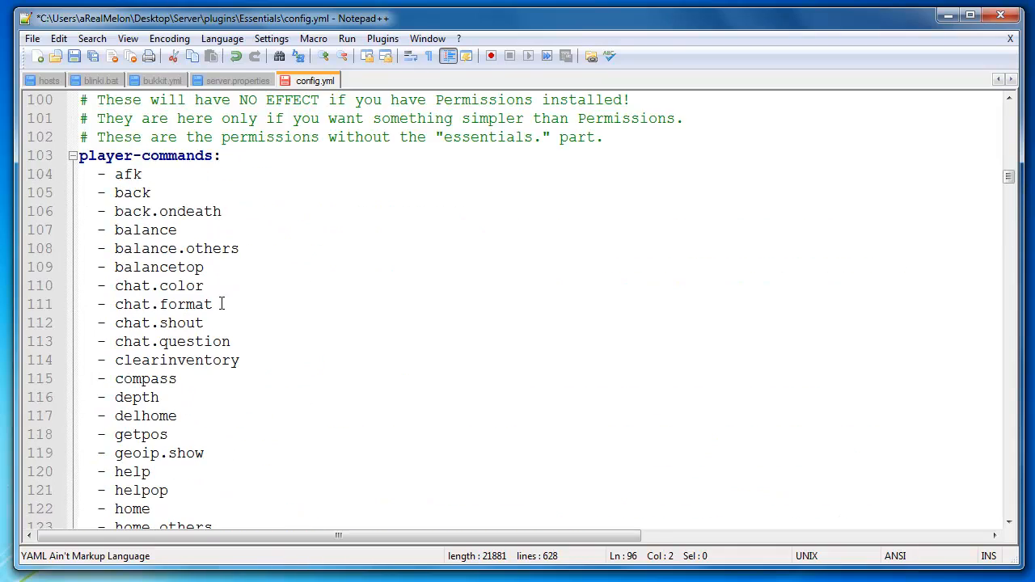
scroll(185, 360, "down", 20)
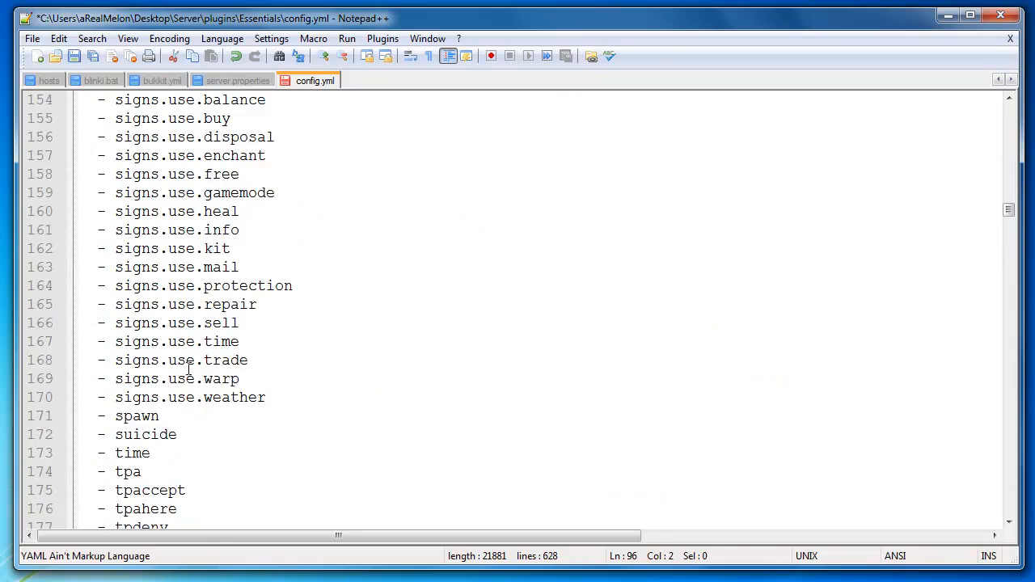
scroll(181, 379, "up", 5)
scroll(181, 379, "up", 20)
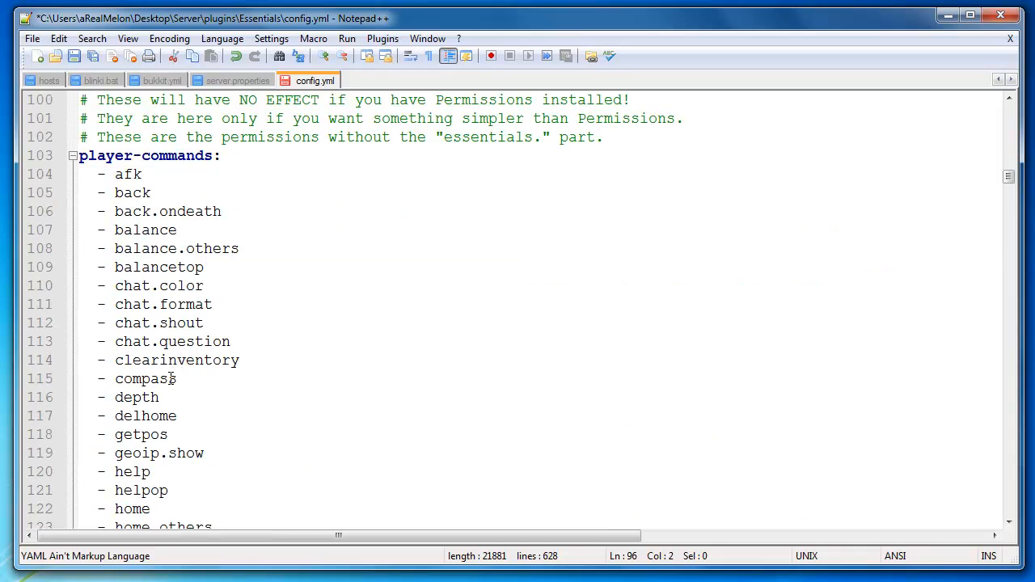
scroll(182, 380, "down", 11)
scroll(180, 380, "down", 2)
scroll(177, 373, "up", 5)
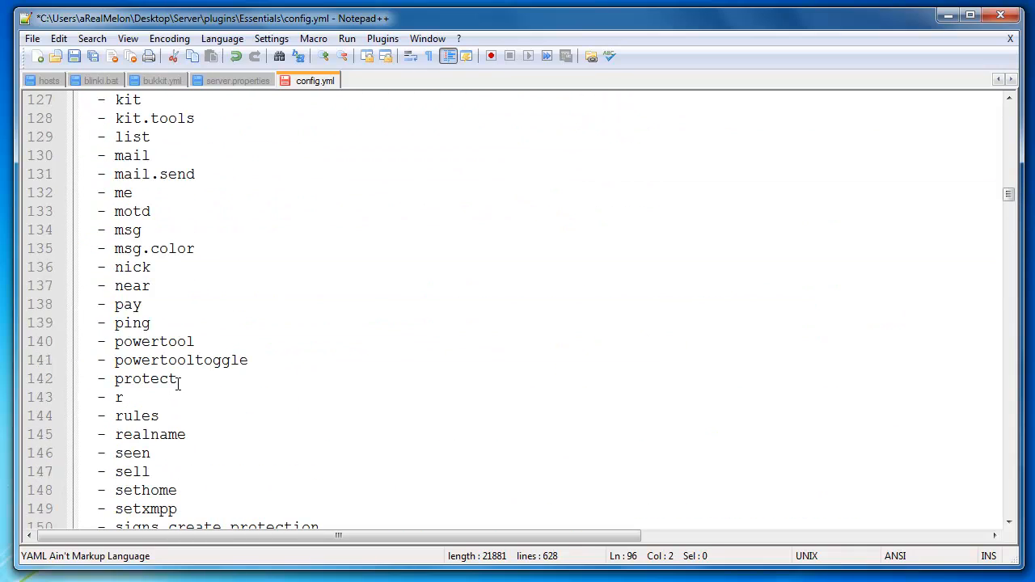
scroll(167, 338, "up", 1)
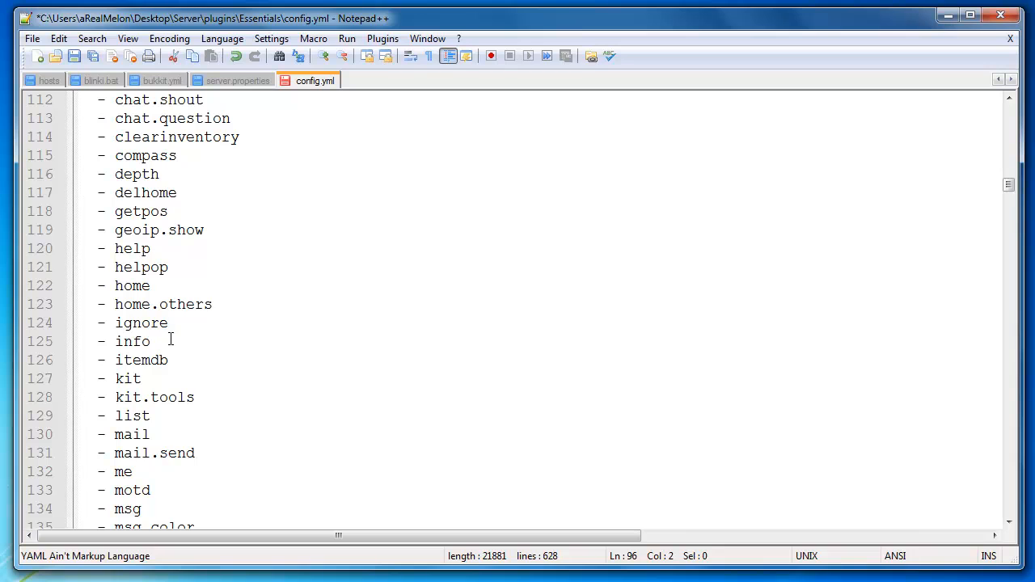
scroll(158, 338, "up", 2)
scroll(190, 319, "down", 5)
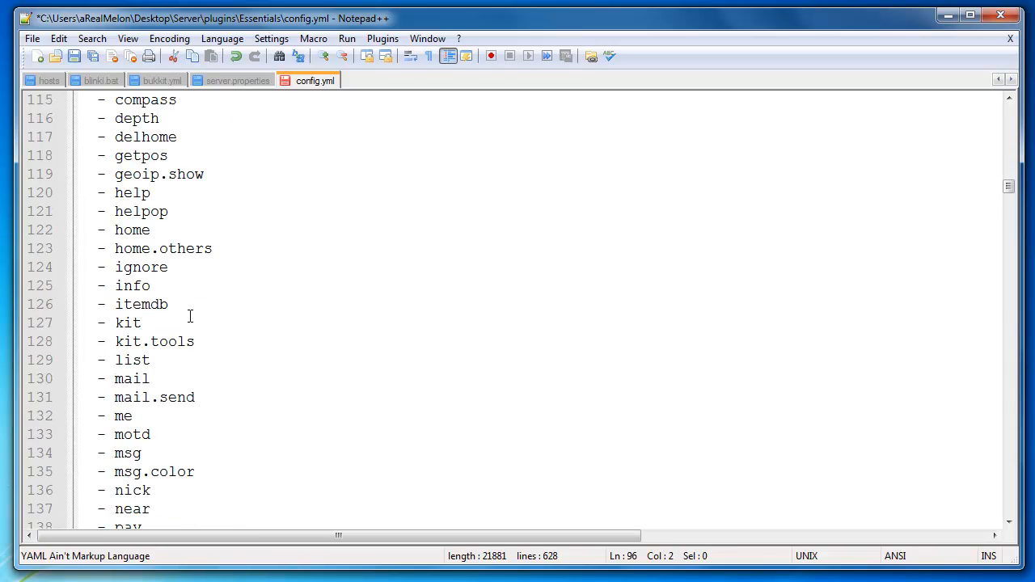
scroll(190, 317, "down", 3)
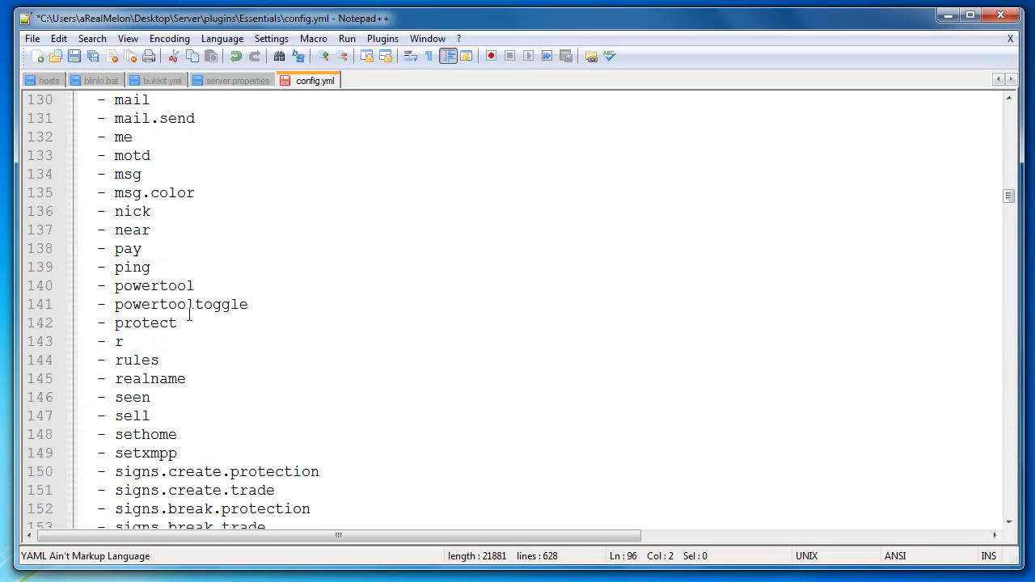
scroll(194, 317, "up", 10)
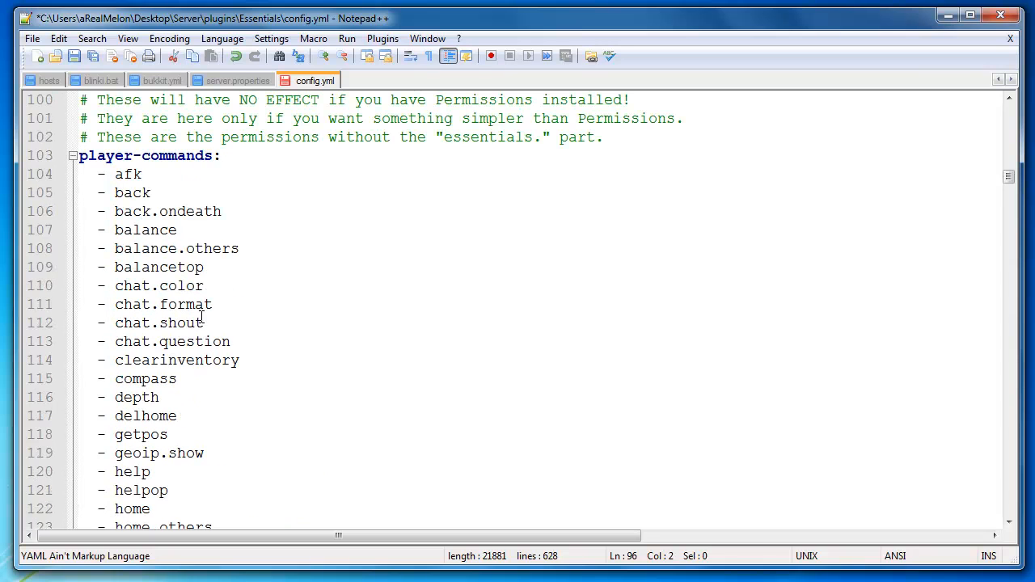
- Remove the afk entry and its line from the player-commands list
double_click(132, 174)
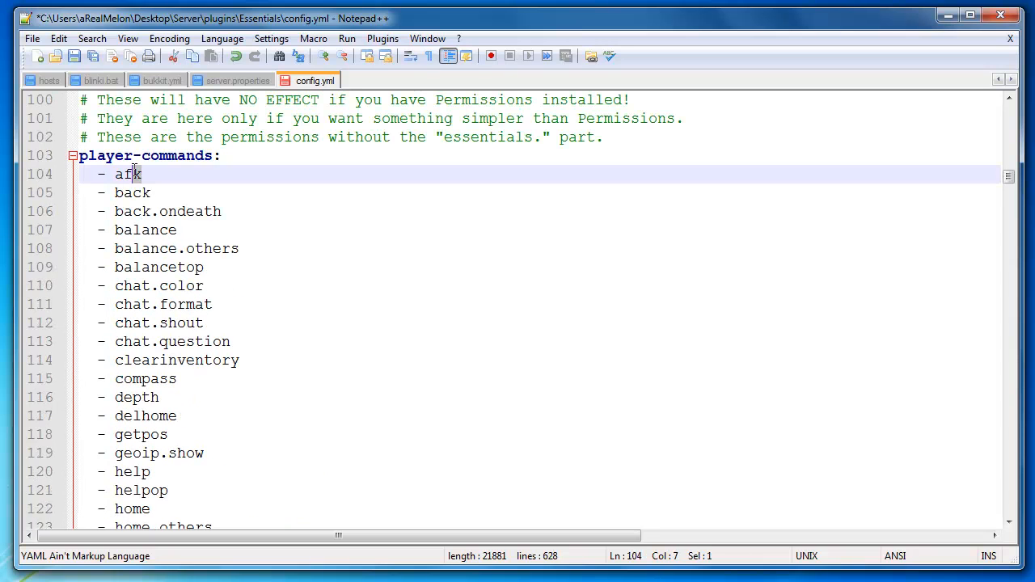
key("BackSpace")
key("BackSpace")
key("BackSpace")
key("BackSpace")
key("BackSpace")
key("BackSpace")
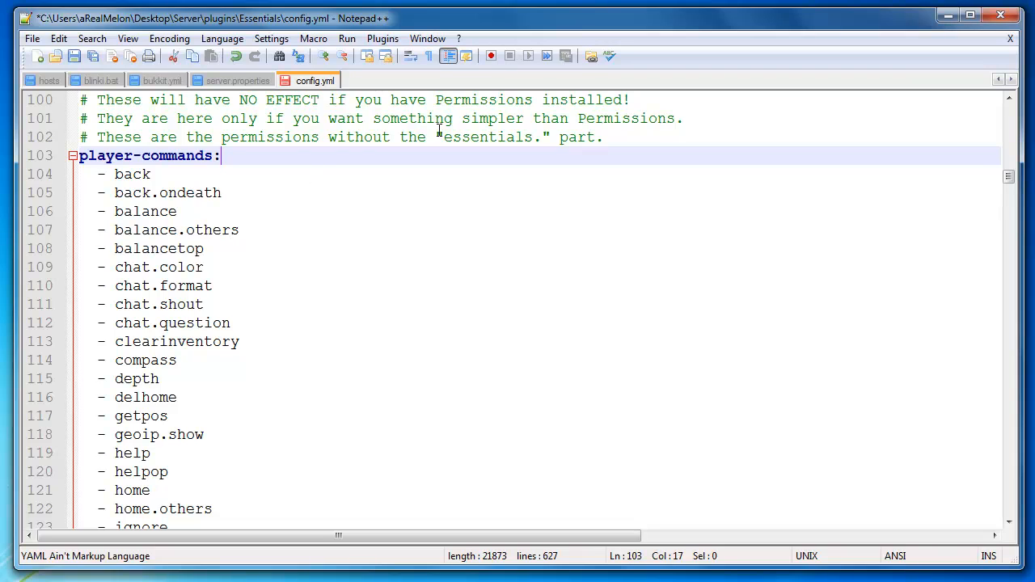
- Add "- afk" back on a new line directly under player-commands, without the essentials. prefix
left_click_drag(442, 137, 547, 139)
triple_click(546, 138)
left_click(546, 138)
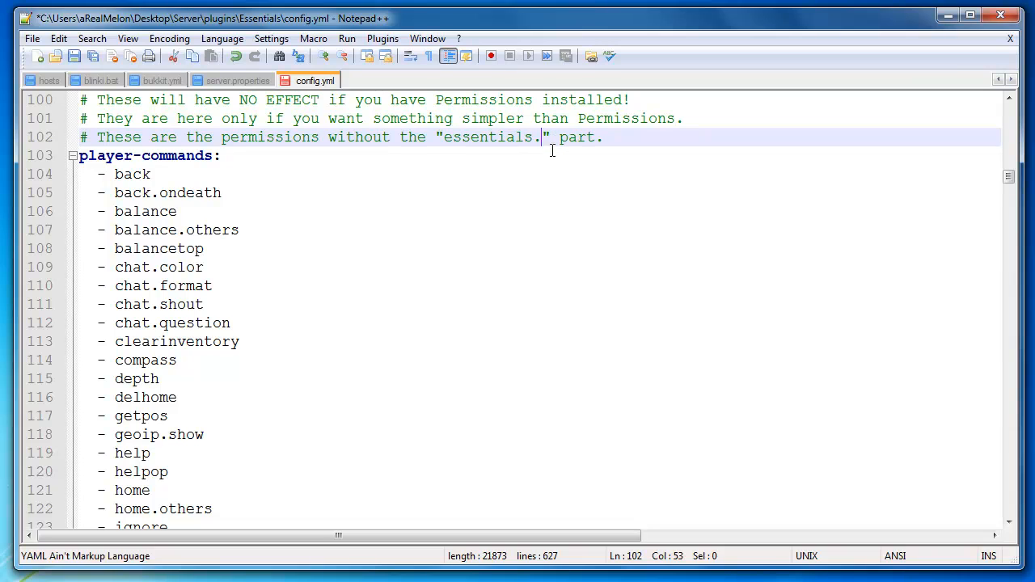
left_click(237, 160)
key("Return")
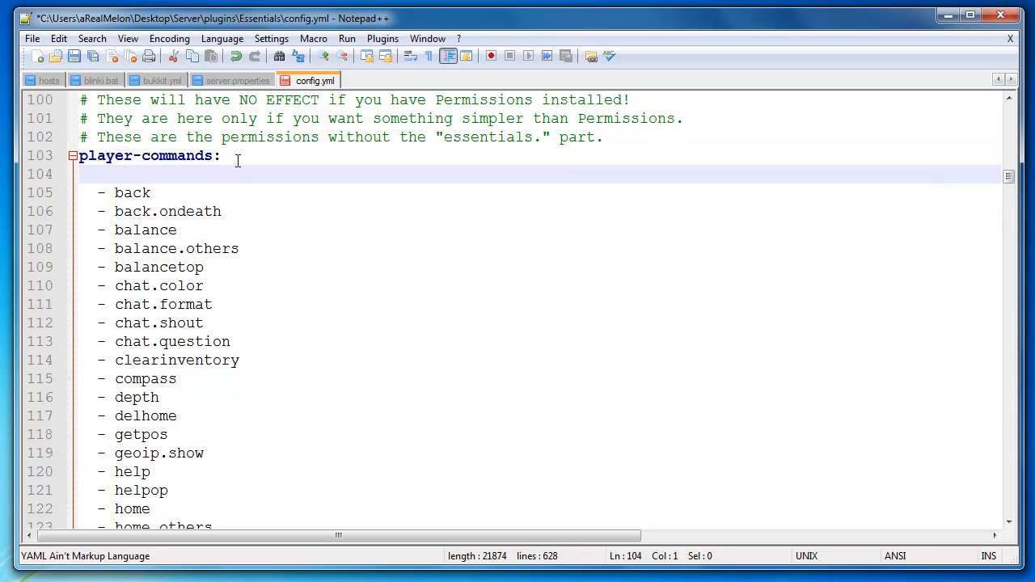
type("- afk")
- Examine the kits section, including the delay and item entries of the dtools and tools kits
scroll(251, 275, "down", 16)
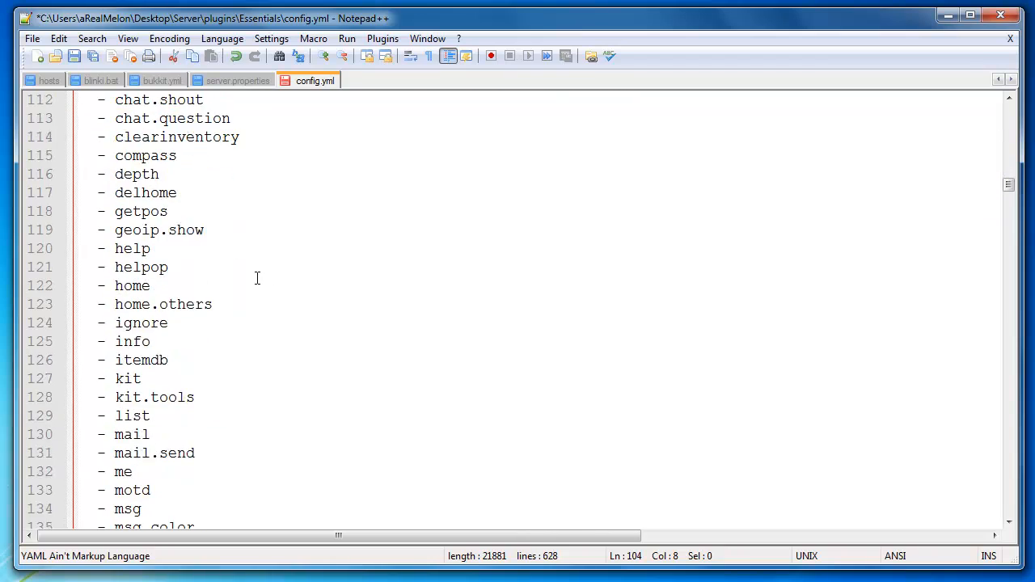
scroll(247, 279, "down", 11)
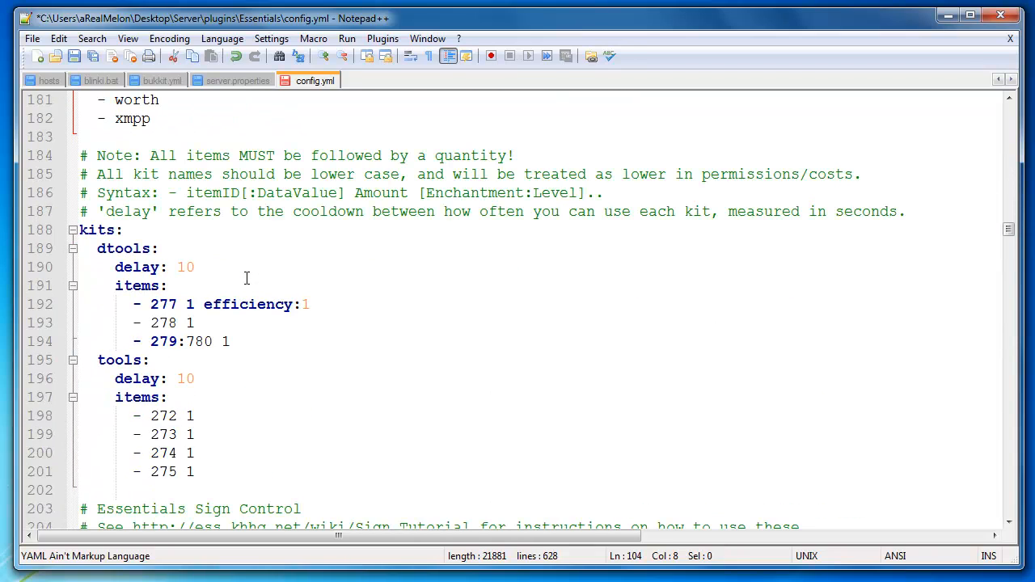
scroll(142, 281, "down", 3)
scroll(179, 290, "up", 3)
left_click_drag(192, 267, 113, 268)
left_click(185, 267)
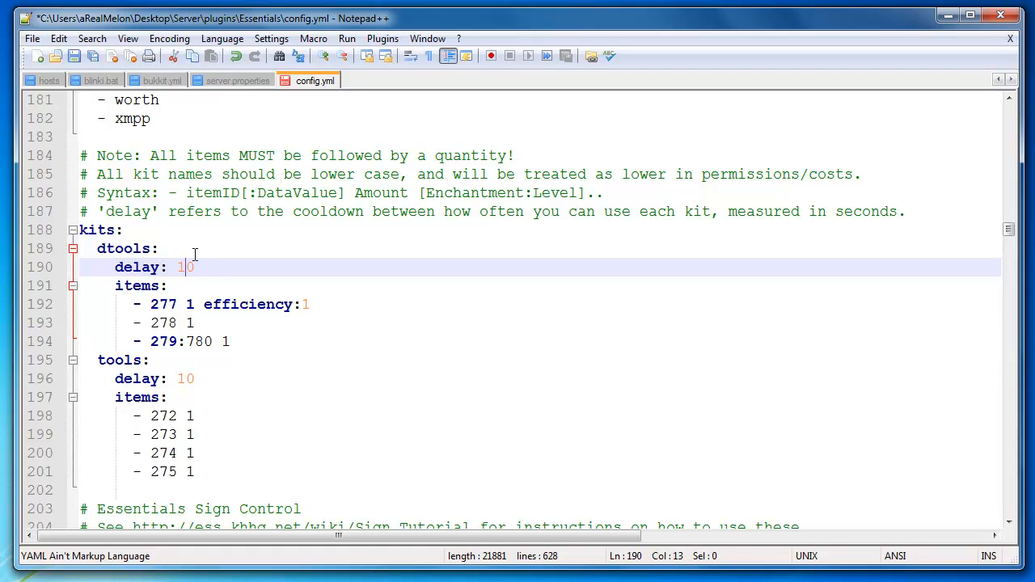
scroll(196, 275, "down", 3)
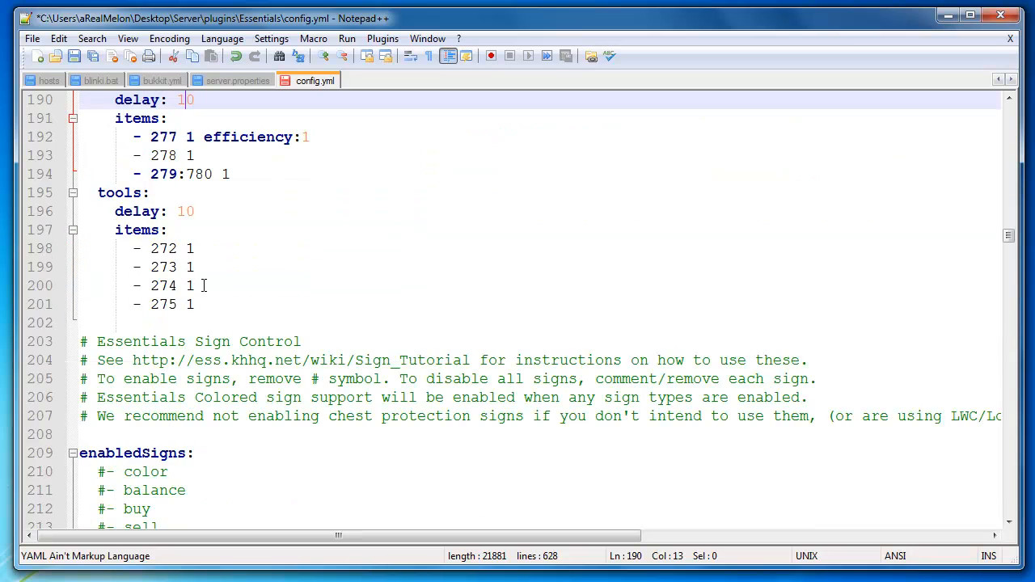
scroll(199, 285, "down", 2)
scroll(199, 286, "up", 4)
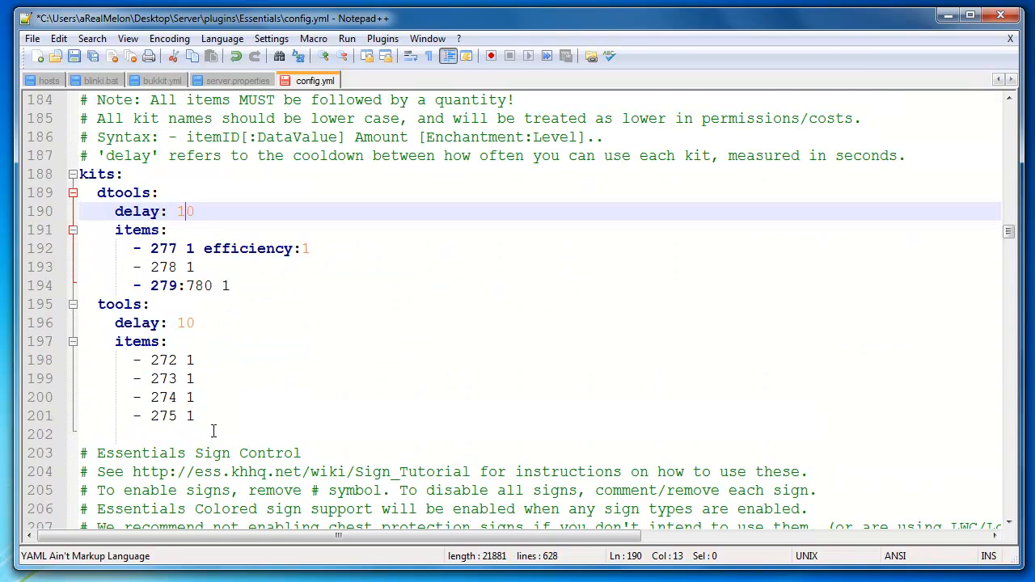
- Copy and delete the dtools and tools kits from the kits section, and put both back
left_click_drag(209, 416, 35, 194)
key("ctrl+c")
key("Delete")
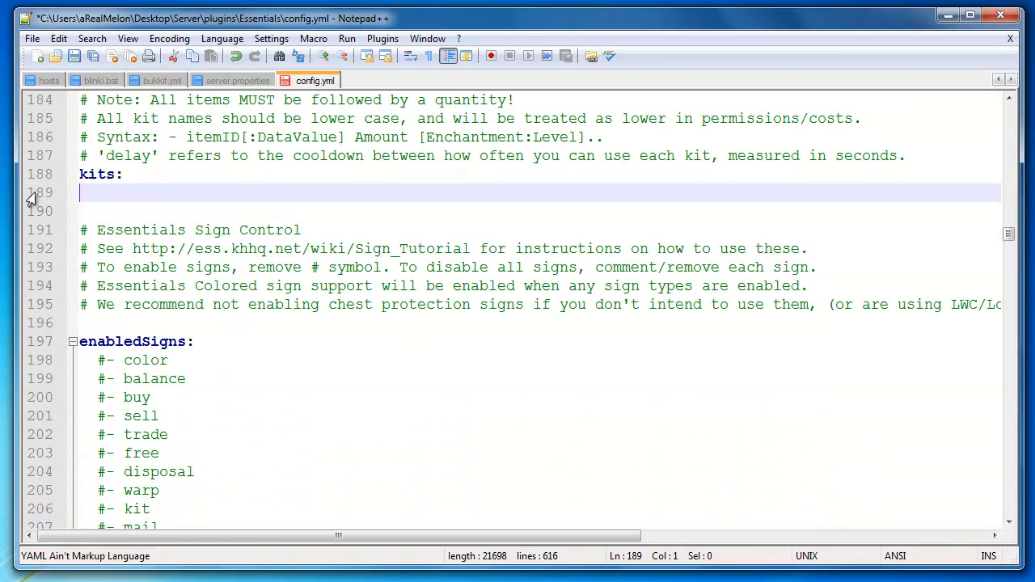
key("BackSpace")
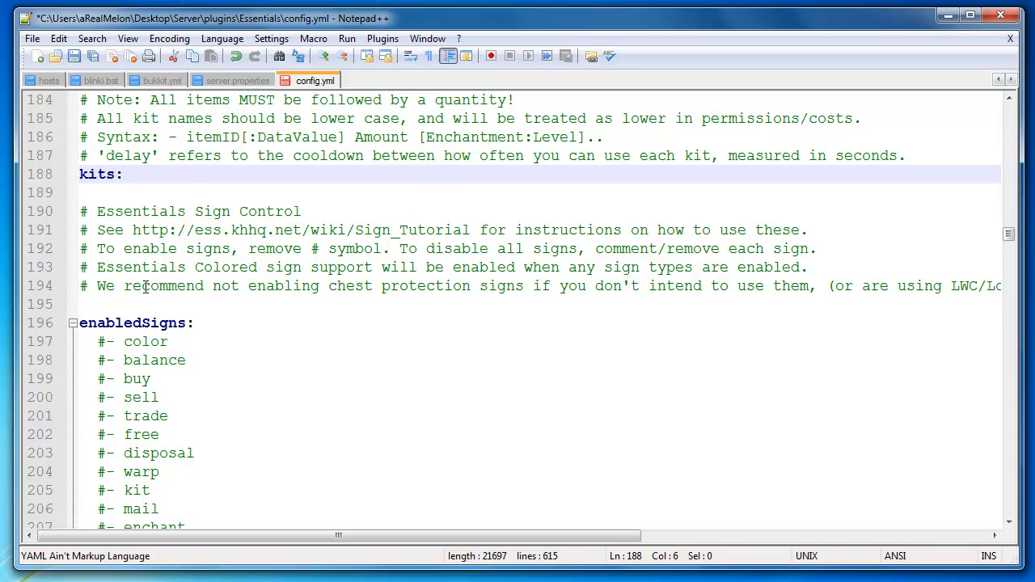
key("Return")
key("ctrl+v")
- Delete the whole dtools kit from the kits section and set the tools kit's delay to 0
left_click(185, 285)
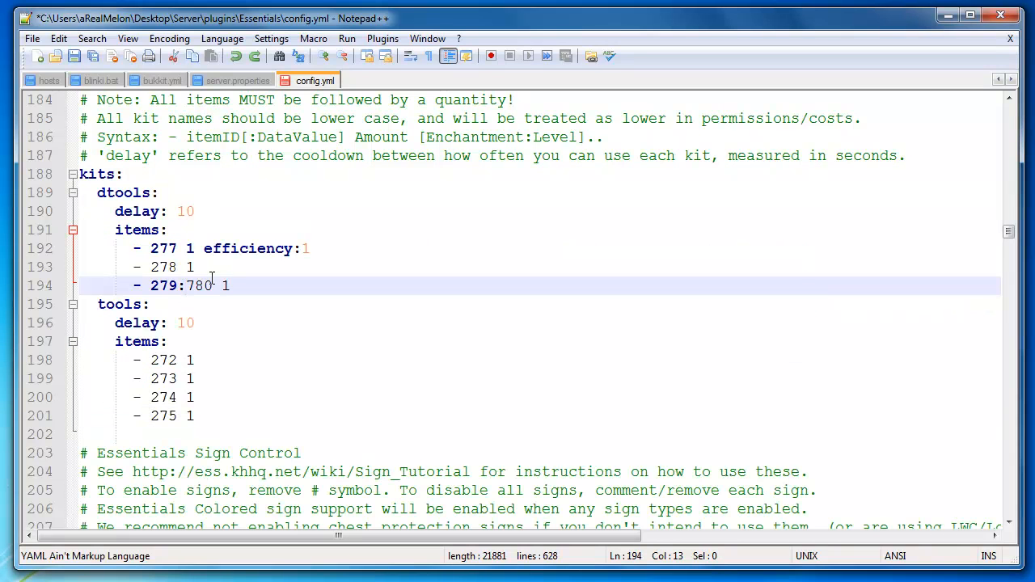
left_click_drag(233, 287, 25, 193)
key("Delete")
key("BackSpace")
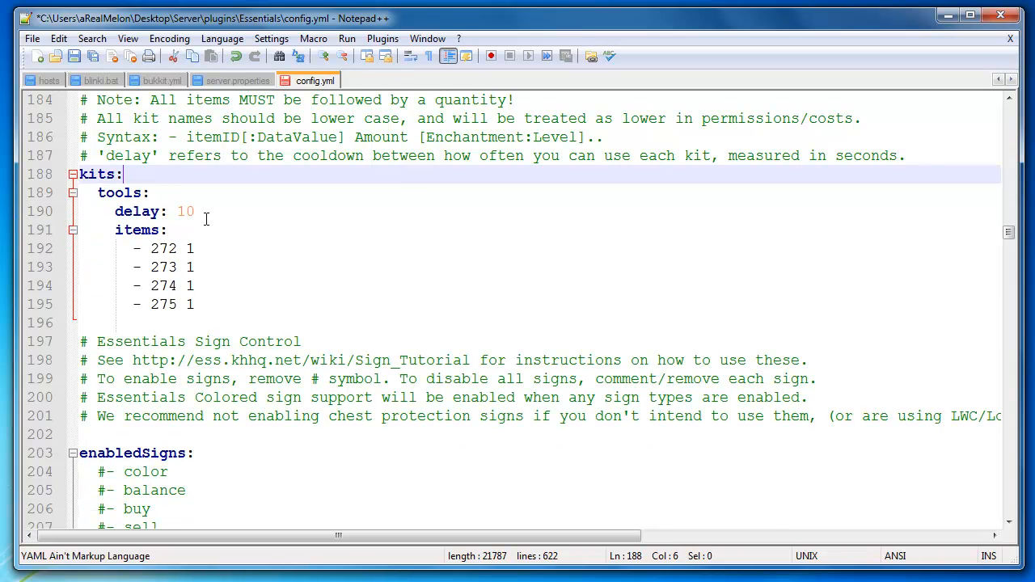
left_click_drag(179, 212, 209, 212)
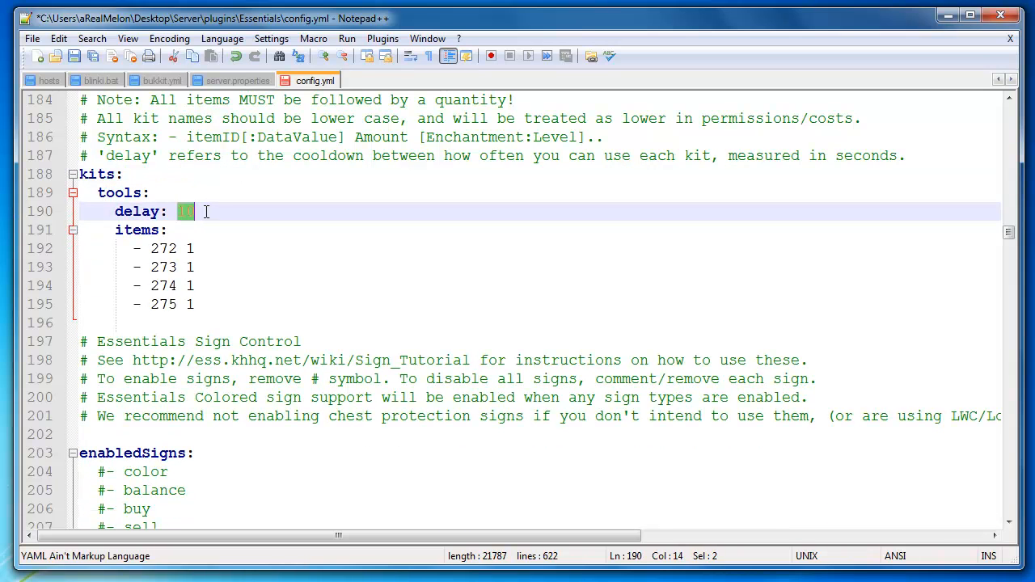
type("0")
- Examine the enabledSigns list with its sign control comments and the sign-use-per-second and backup settings below it
scroll(224, 249, "down", 10)
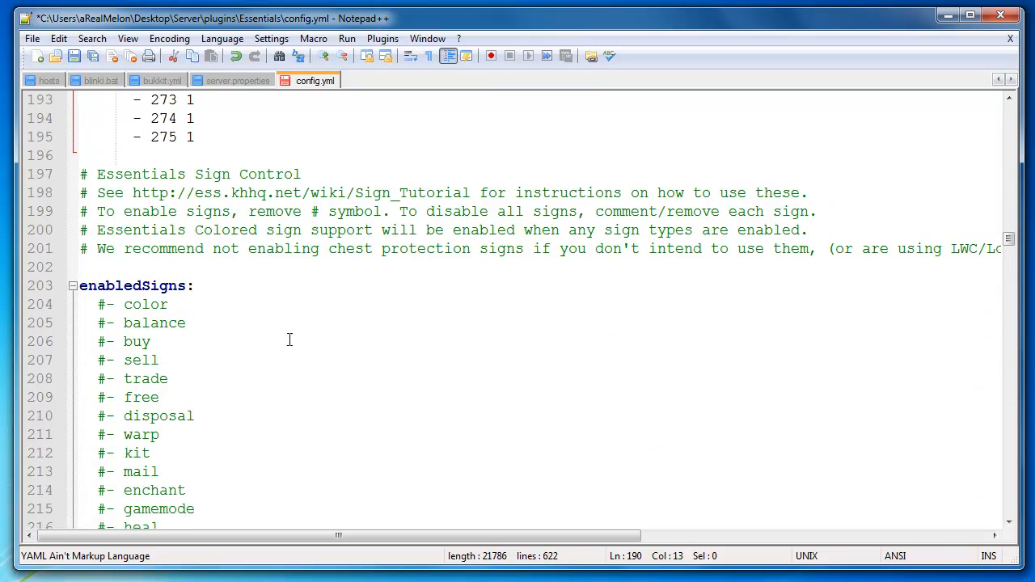
scroll(176, 323, "up", 6)
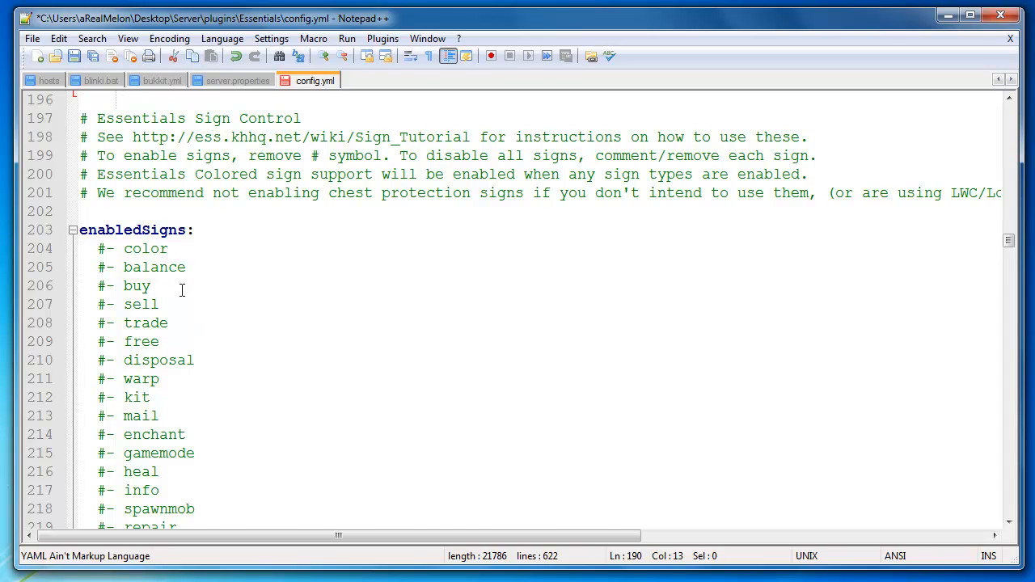
scroll(203, 418, "down", 5)
scroll(194, 418, "up", 9)
scroll(189, 415, "down", 7)
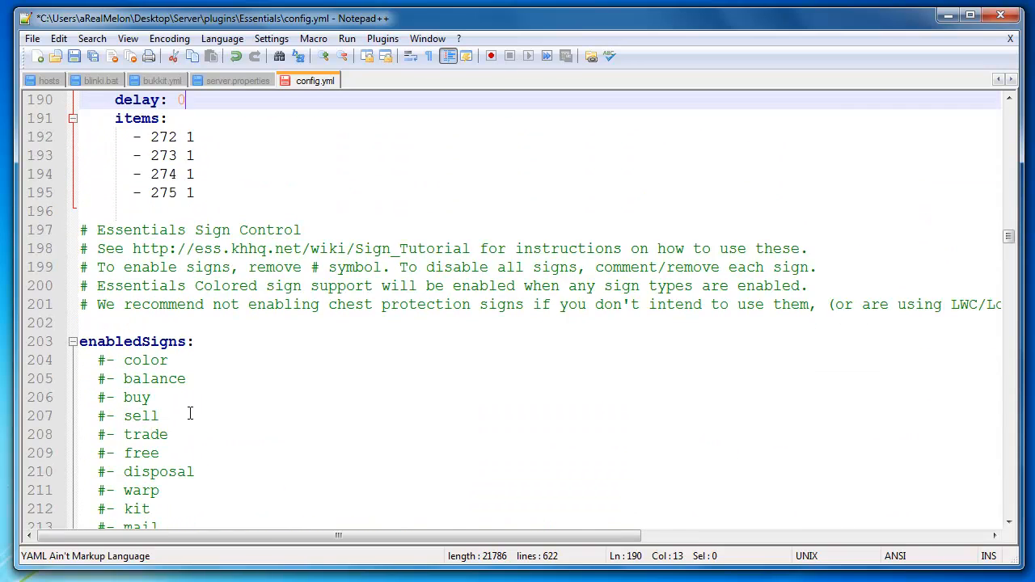
scroll(197, 405, "down", 4)
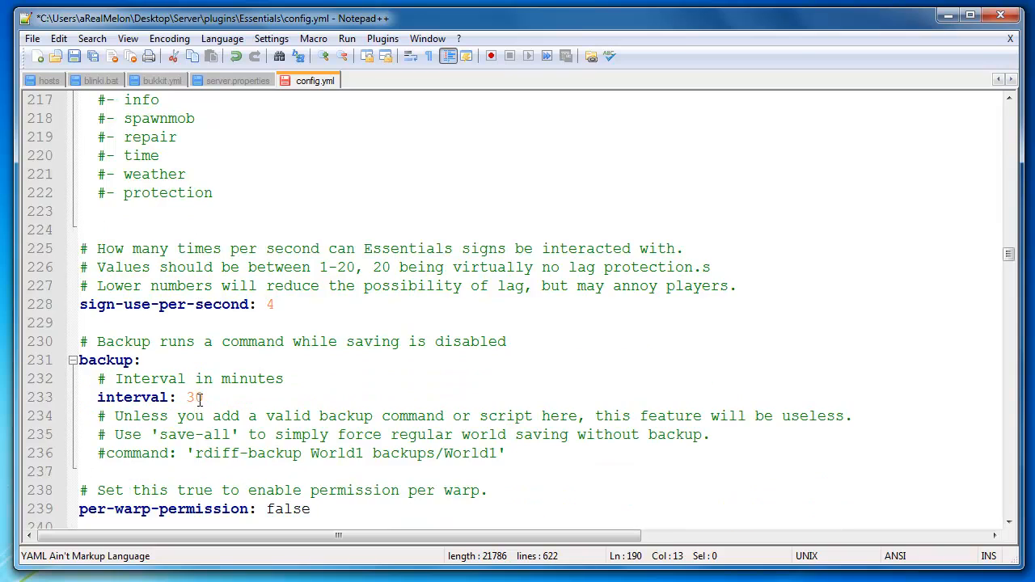
scroll(199, 392, "up", 6)
scroll(159, 304, "up", 1)
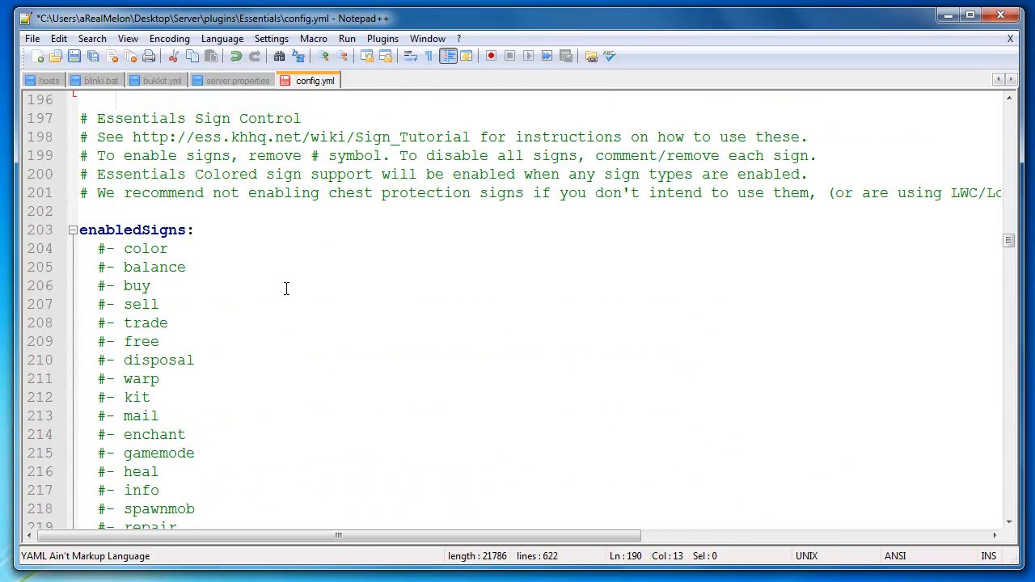
scroll(177, 283, "down", 4)
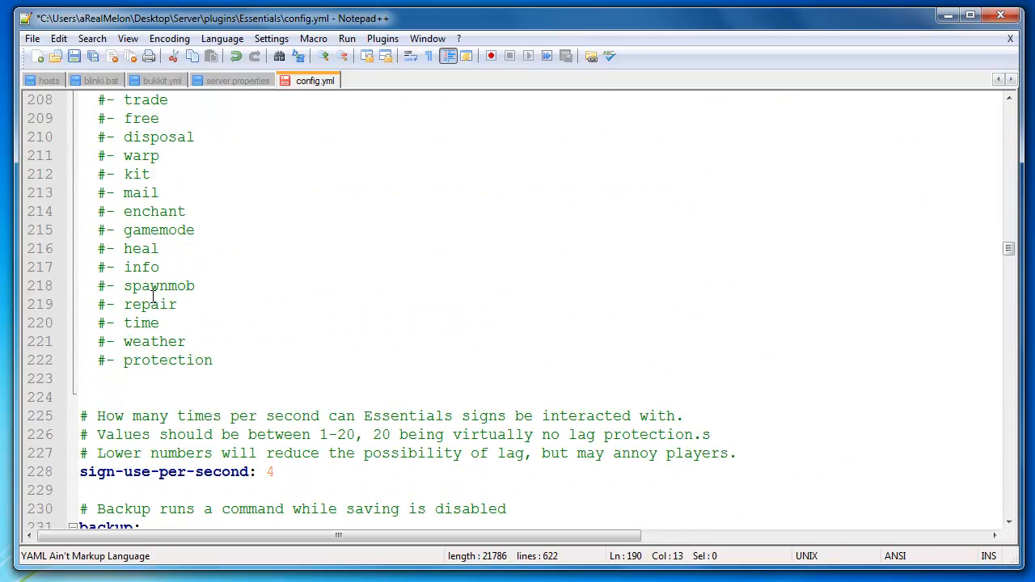
scroll(154, 267, "up", 2)
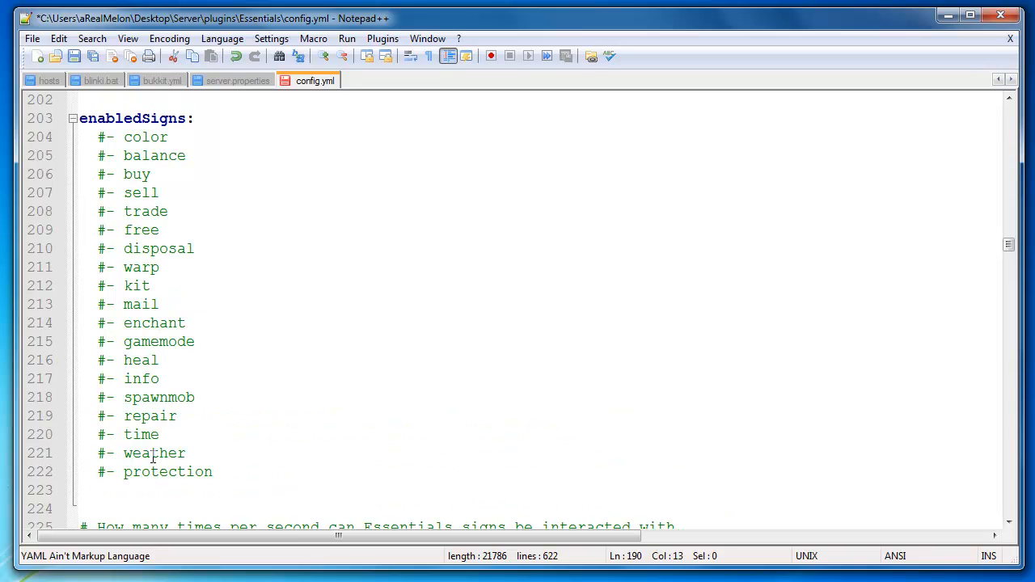
scroll(150, 141, "down", 6)
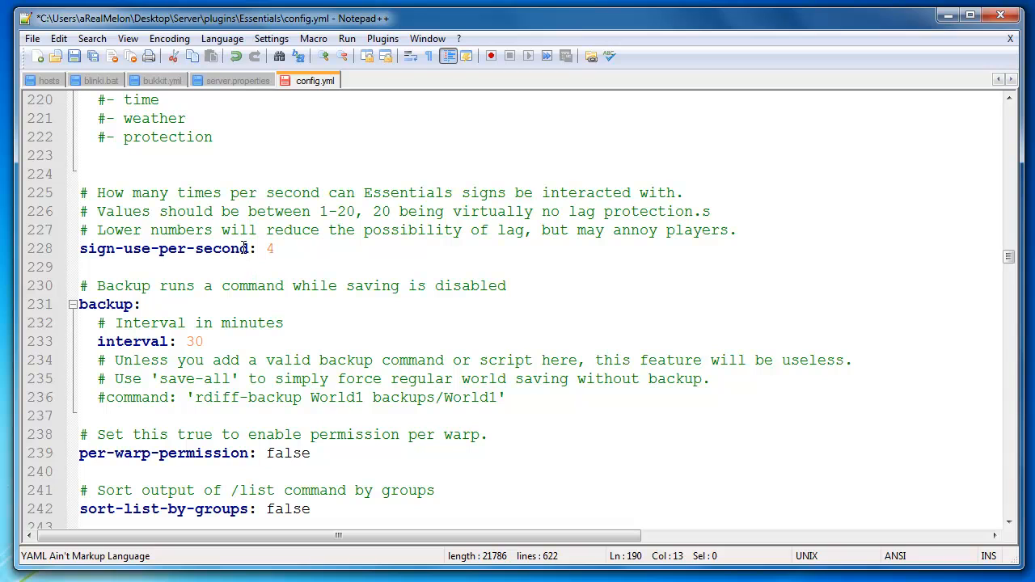
scroll(205, 251, "up", 6)
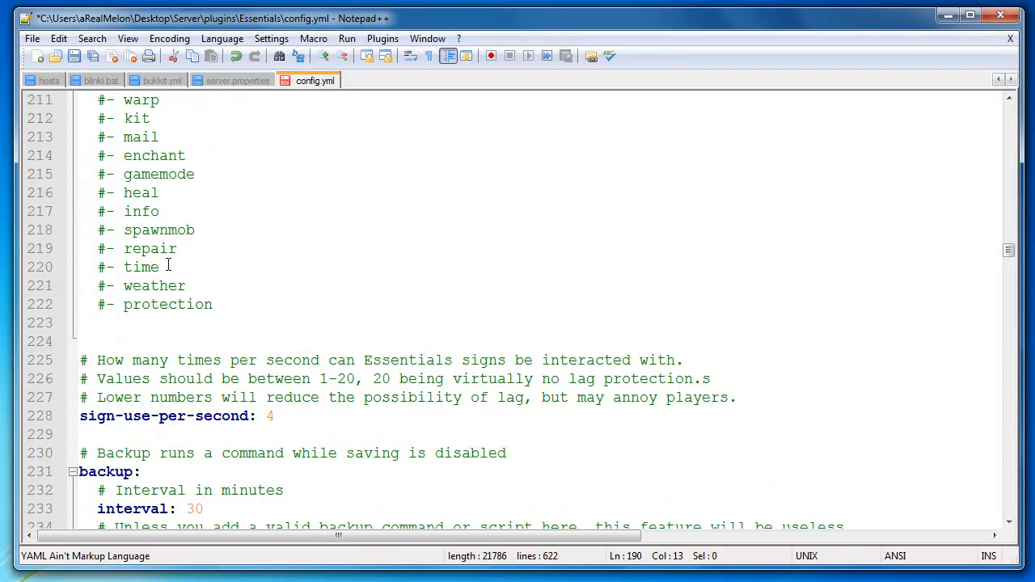
left_click(148, 343)
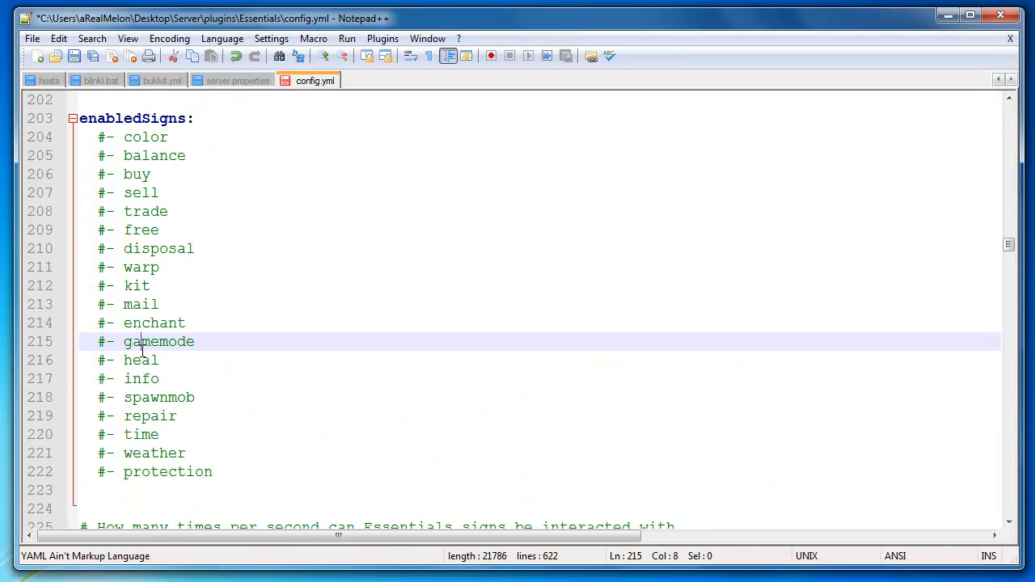
left_click(146, 360)
left_click(165, 360)
- Set the interval in the backup section to 60 minutes
scroll(355, 360, "down", 5)
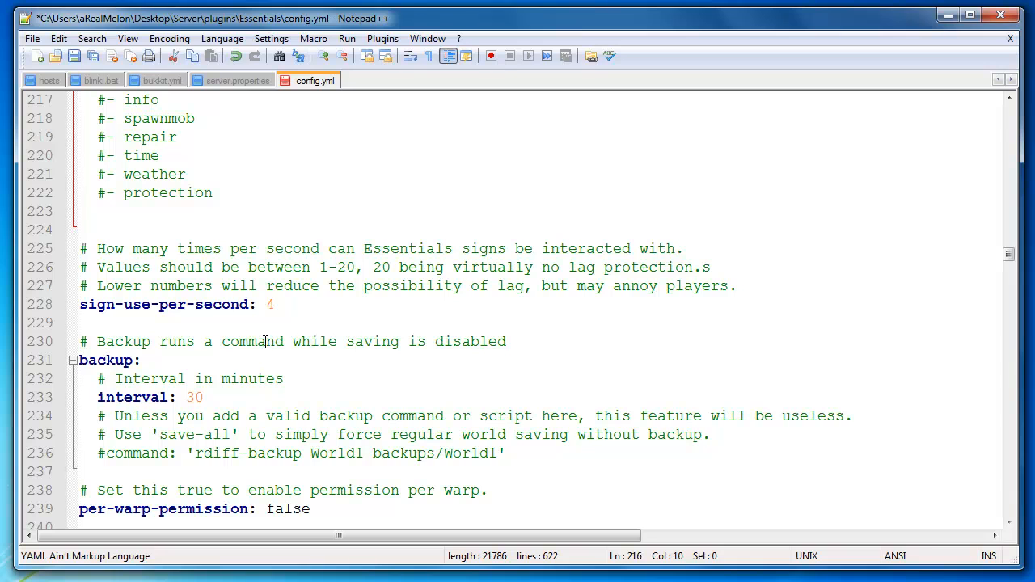
scroll(274, 304, "down", 3)
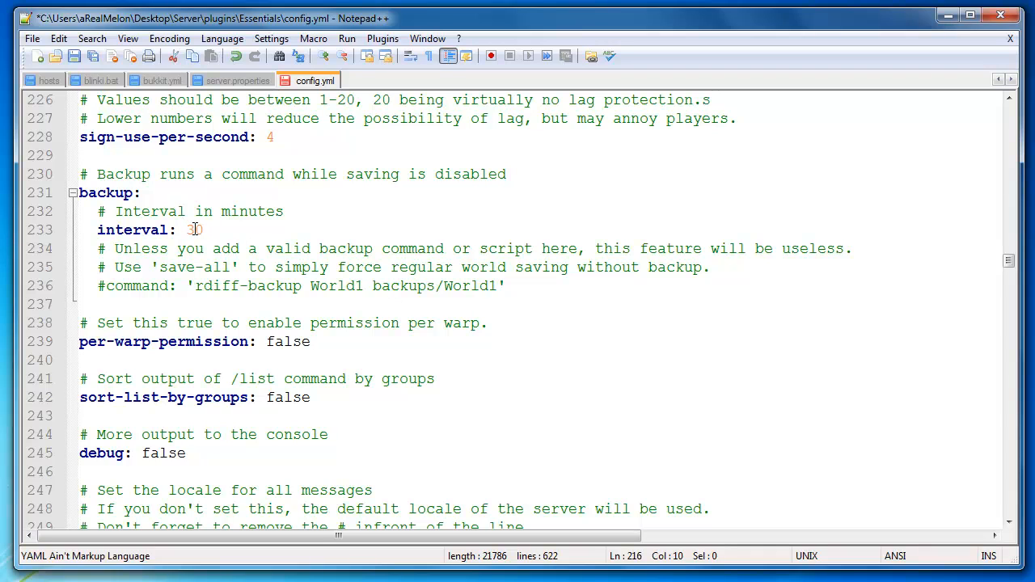
scroll(194, 229, "down", 3)
scroll(194, 229, "up", 3)
left_click_drag(191, 230, 198, 230)
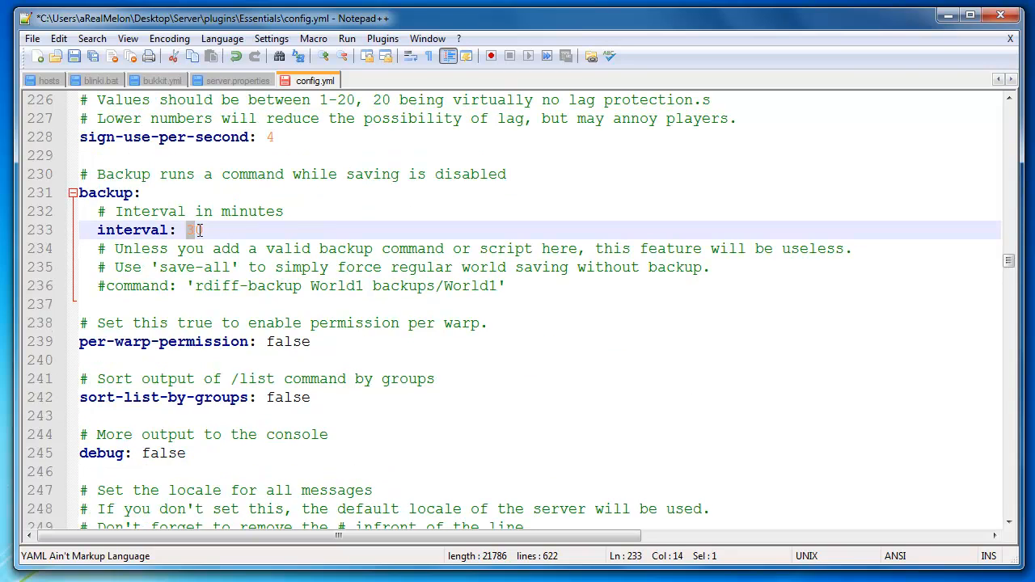
type("6")
left_click(325, 341)
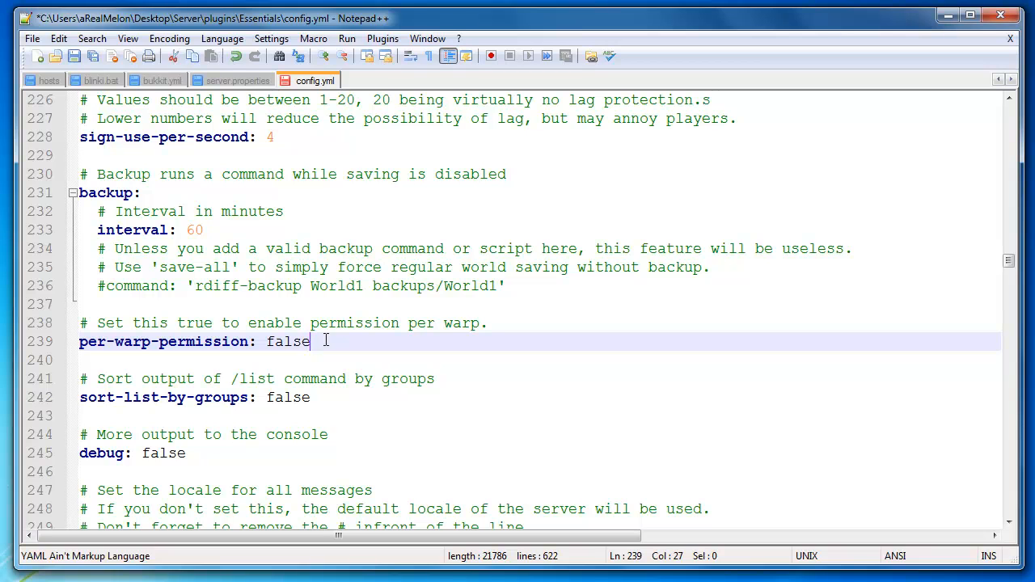
- Examine the settings below backup, from the warp permission and AFK options through the home, economy and protect sections to the new players section
scroll(325, 341, "down", 2)
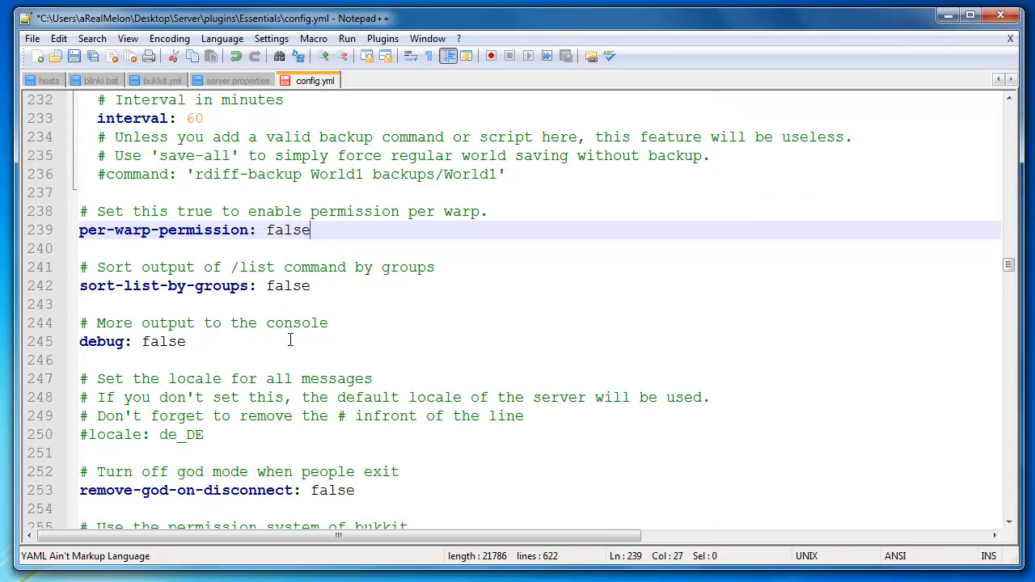
scroll(288, 342, "down", 14)
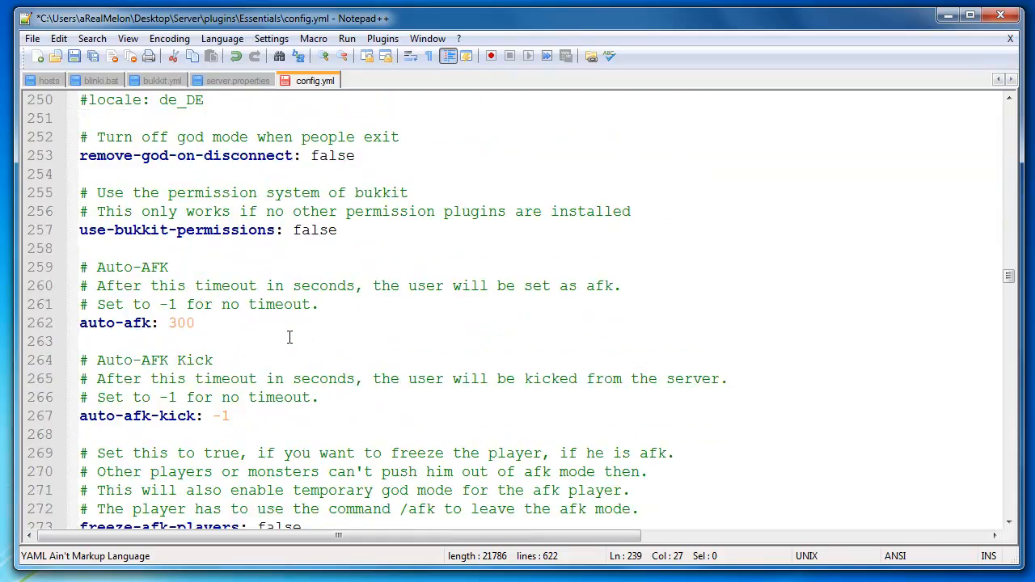
scroll(289, 337, "down", 12)
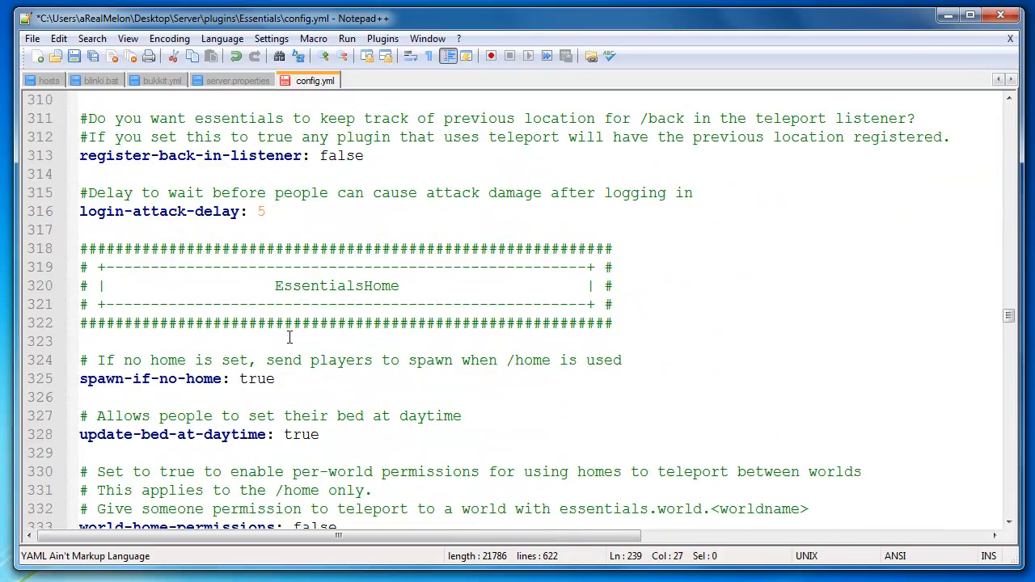
scroll(289, 337, "up", 4)
scroll(289, 338, "up", 9)
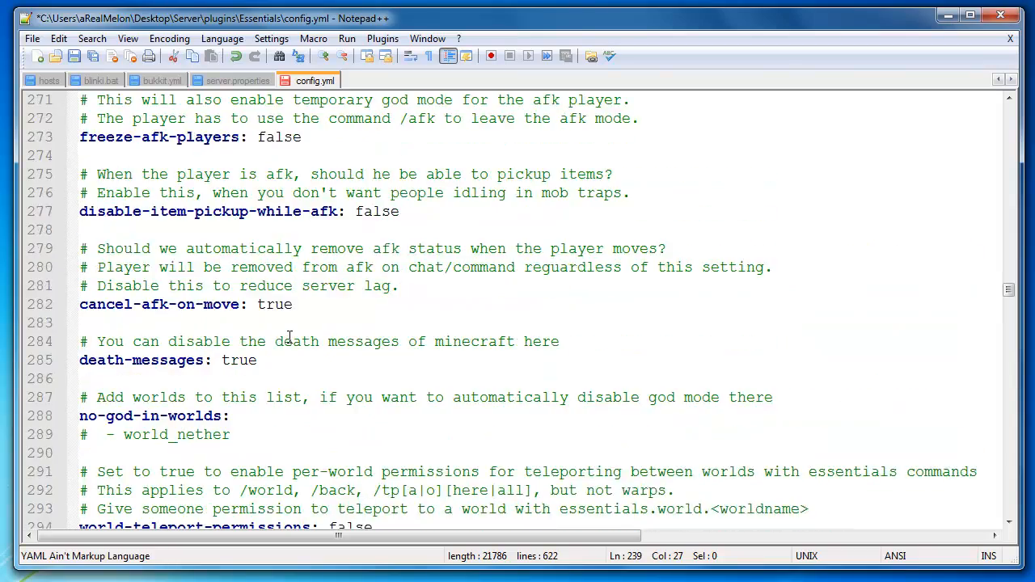
scroll(289, 338, "down", 13)
scroll(289, 337, "down", 20)
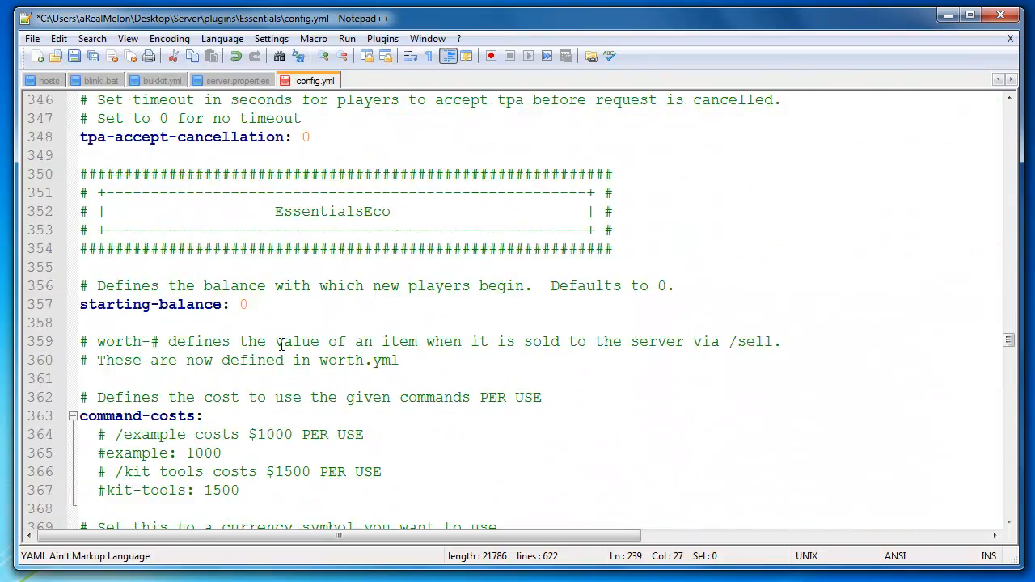
scroll(282, 345, "down", 20)
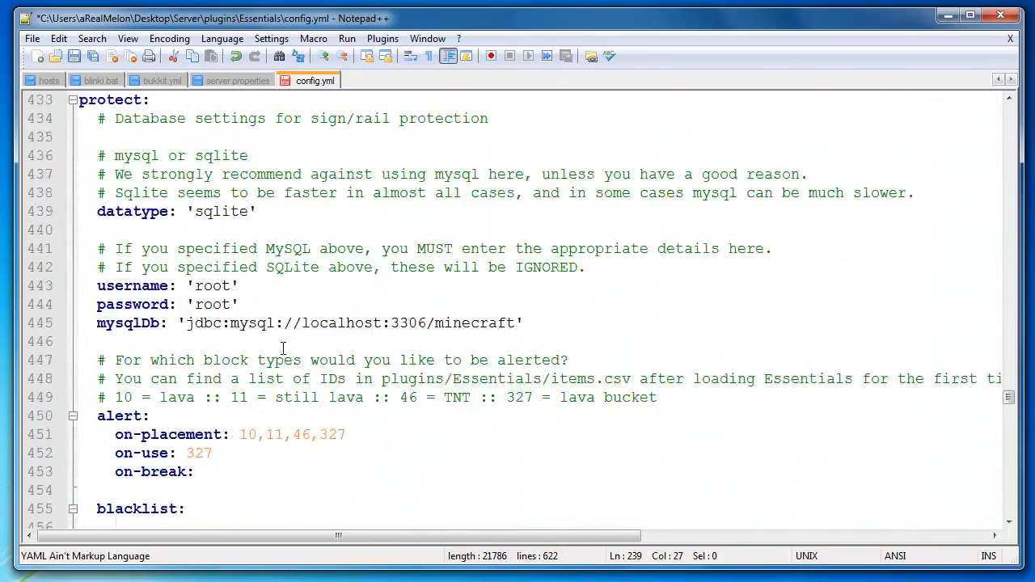
scroll(285, 359, "down", 20)
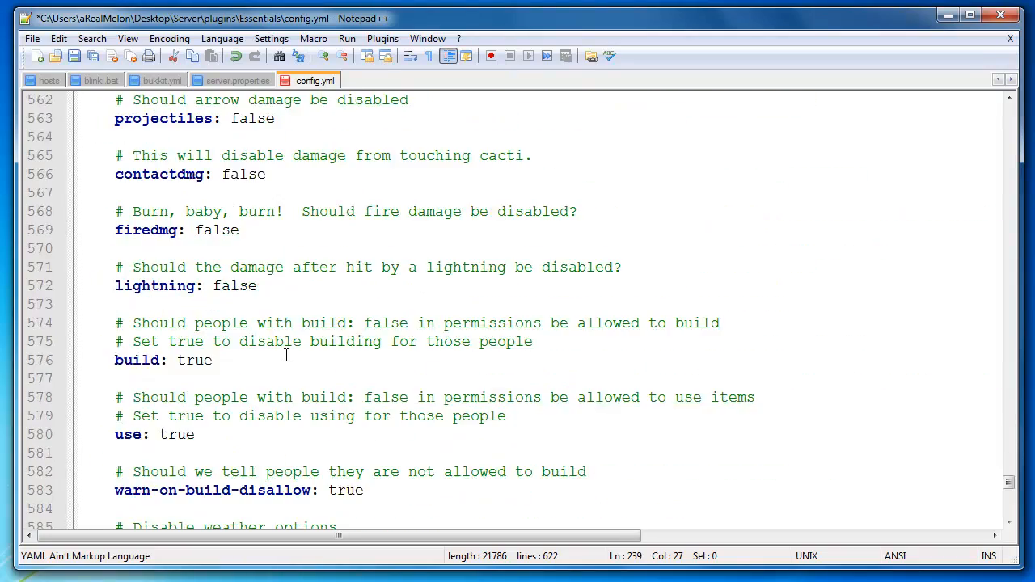
scroll(287, 356, "down", 3)
scroll(302, 359, "up", 4)
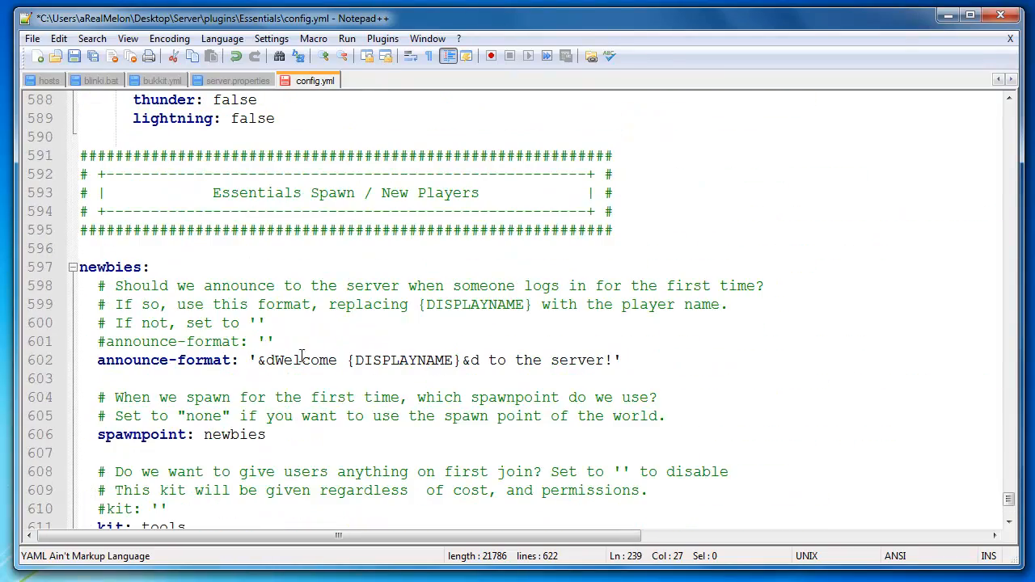
scroll(298, 360, "down", 2)
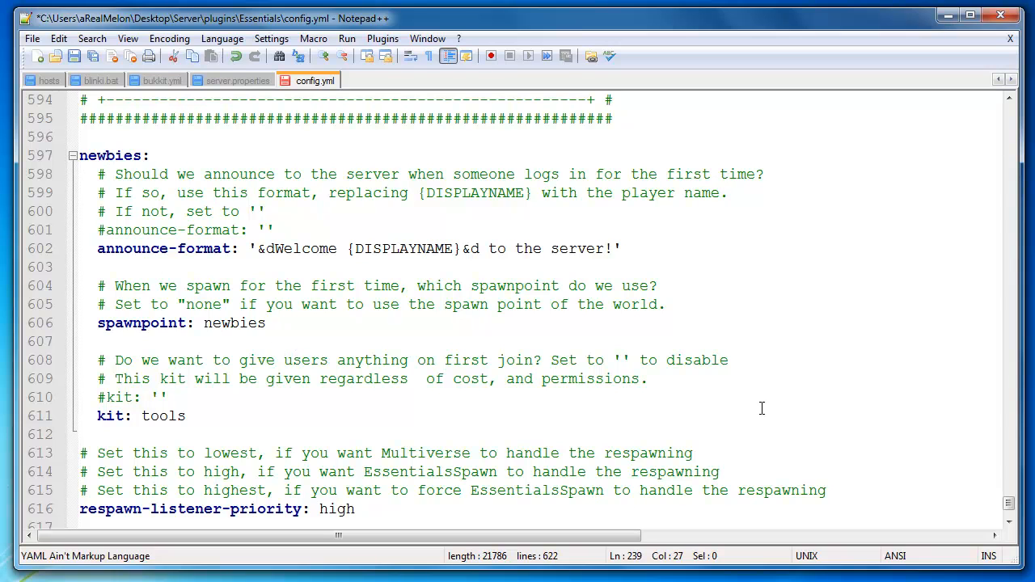
scroll(671, 397, "down", 2)
scroll(583, 400, "up", 4)
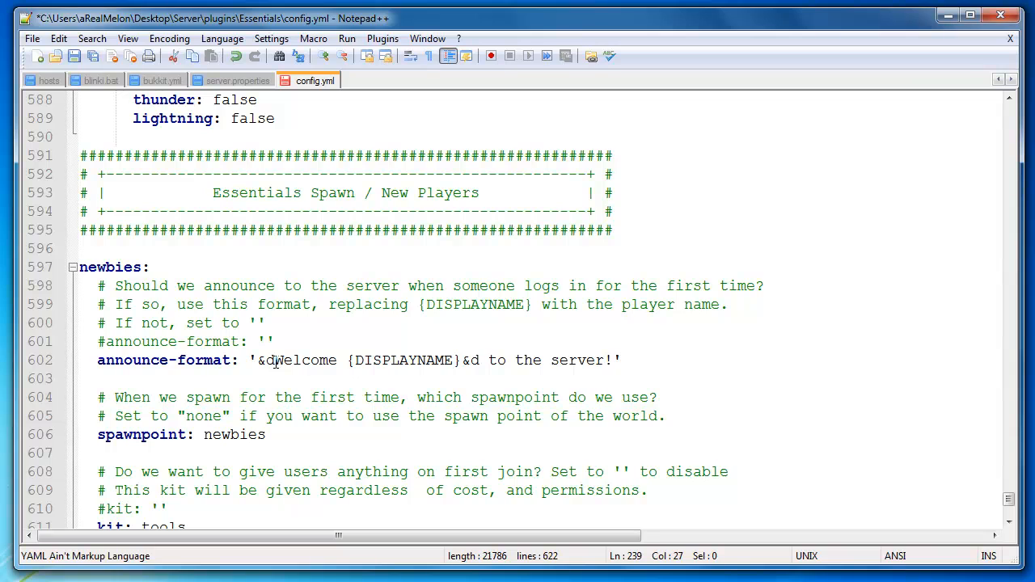
- Replace the newbies announce-format text with 'Say hello to {DISPLAYNAME} and possibly give him/her a warm welcome!', keeping the surrounding quotes
left_click_drag(256, 360, 614, 361)
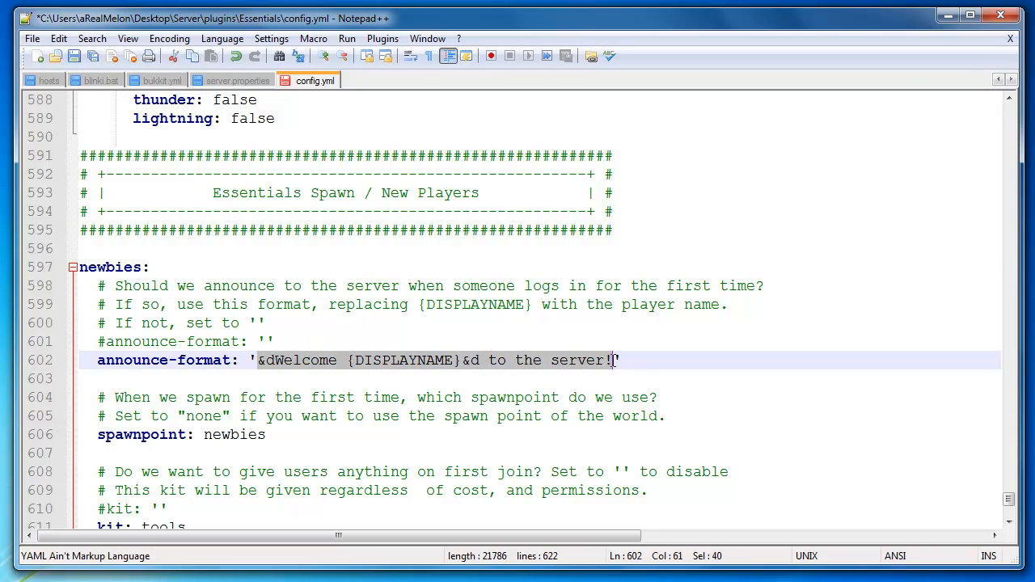
left_click(303, 360)
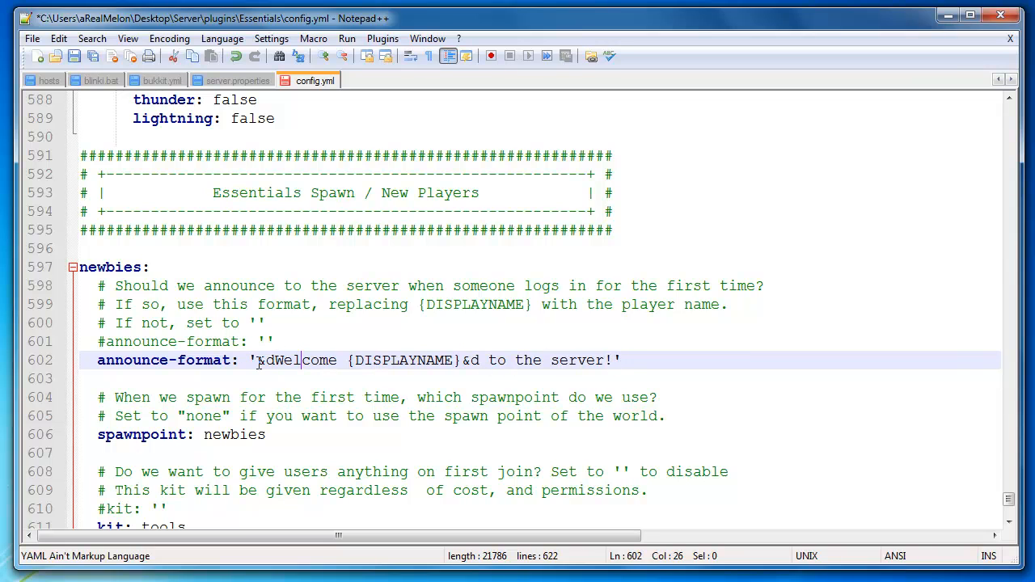
left_click_drag(258, 361, 617, 364)
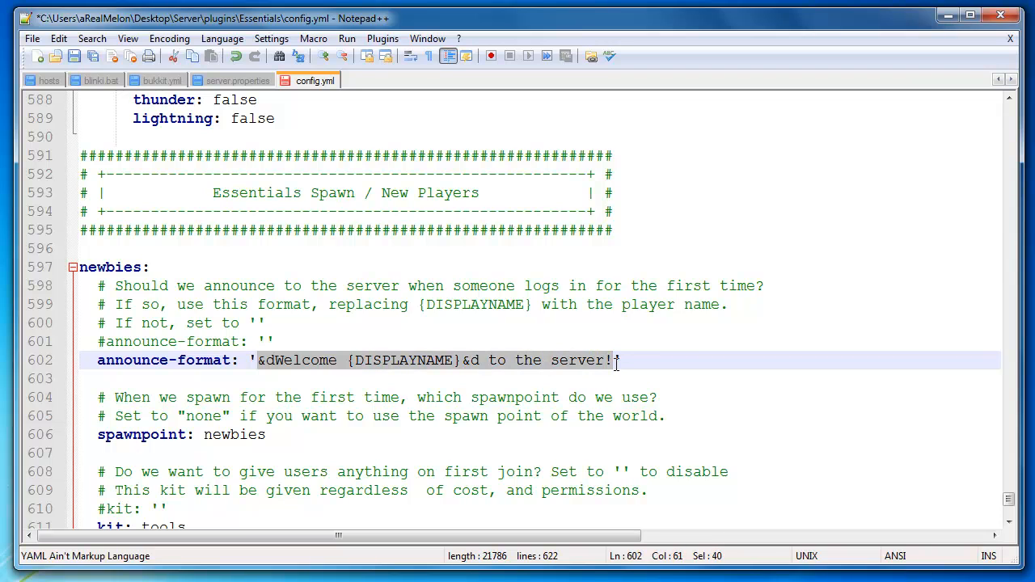
type("Say hello ")
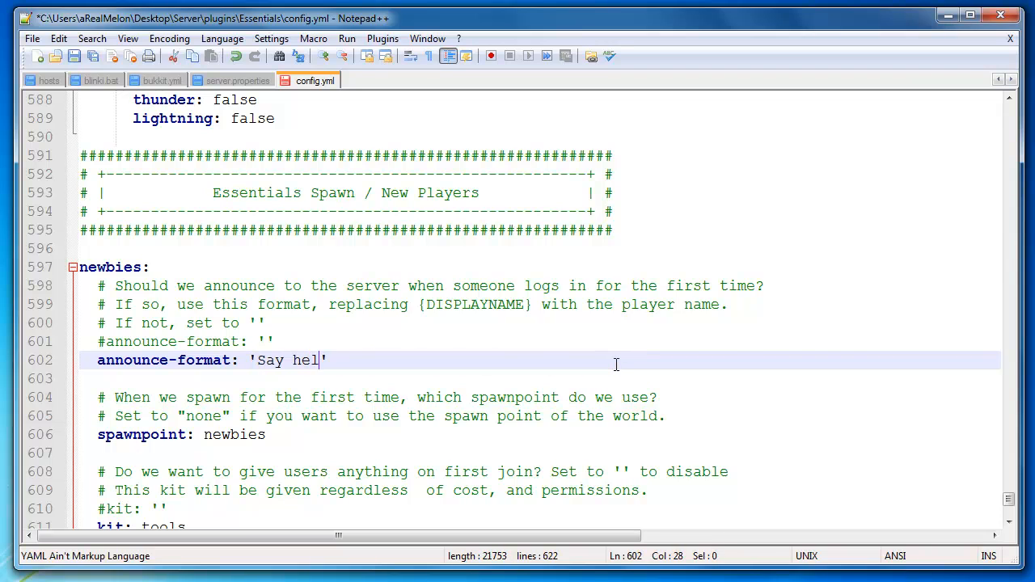
type("to {DISPLAY")
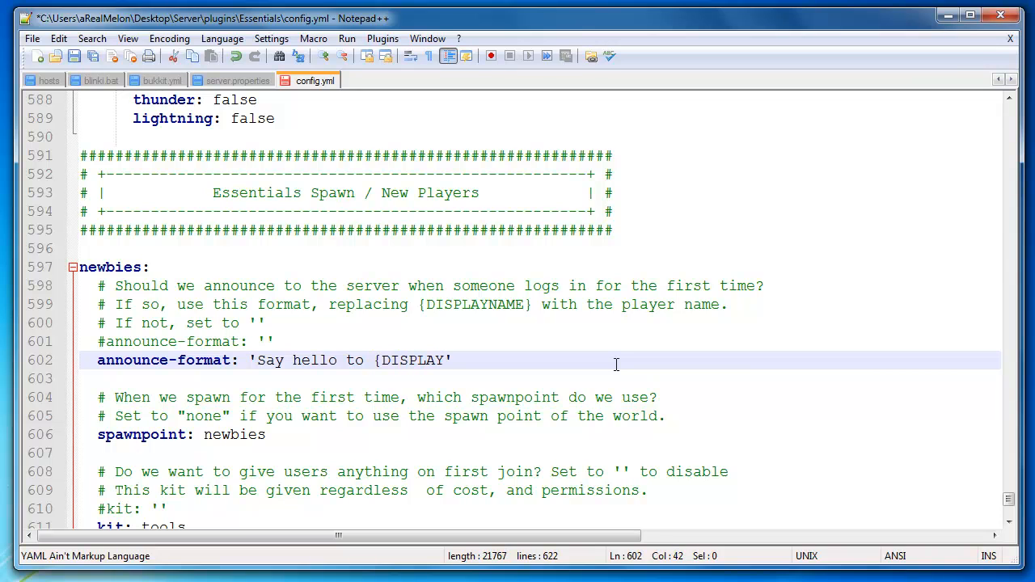
type("NAME}")
key("BackSpace")
type(", an")
key("BackSpace")
key("BackSpace")
key("BackSpace")
key("BackSpace")
type("and possibl")
type("y give him/")
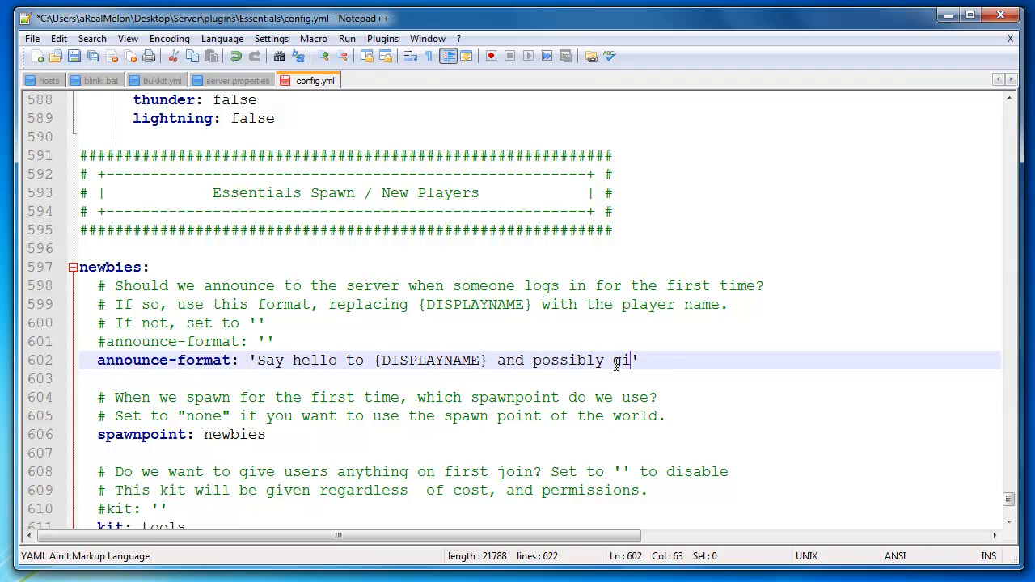
type("her a warm welco")
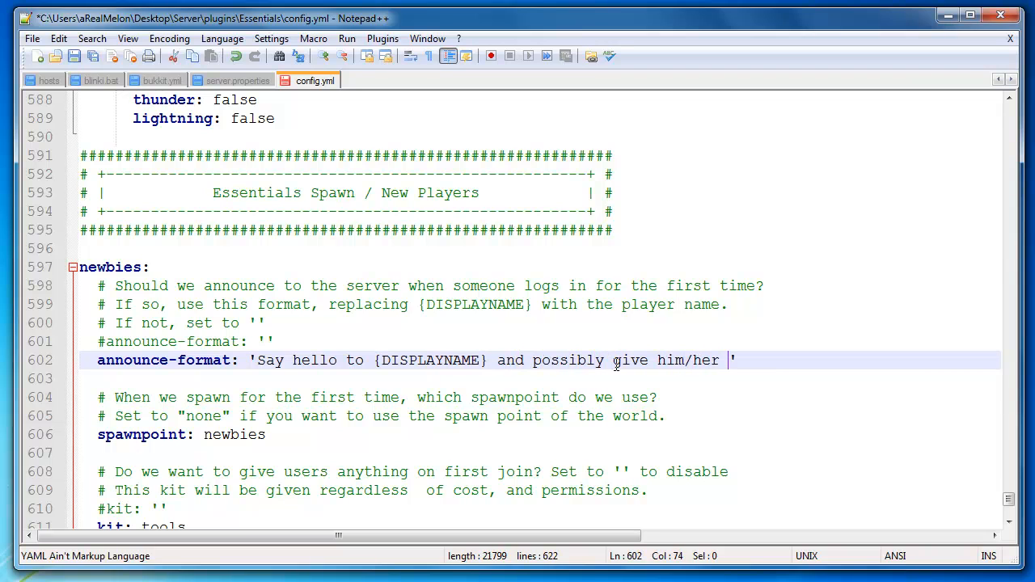
type("me!")
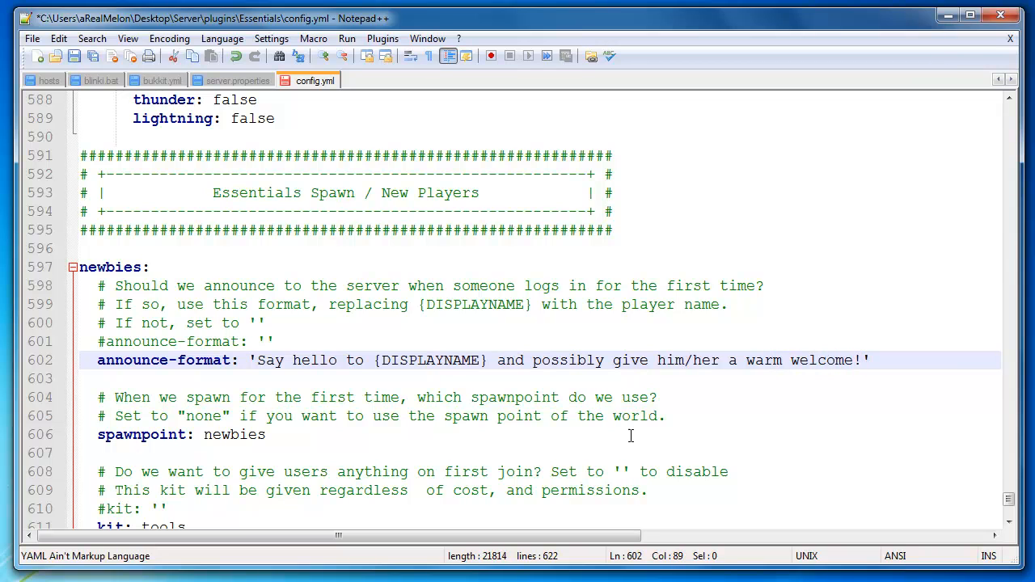
- Delete the tools value and the space before it from the first-join kit setting in the newbies section
scroll(468, 425, "down", 3)
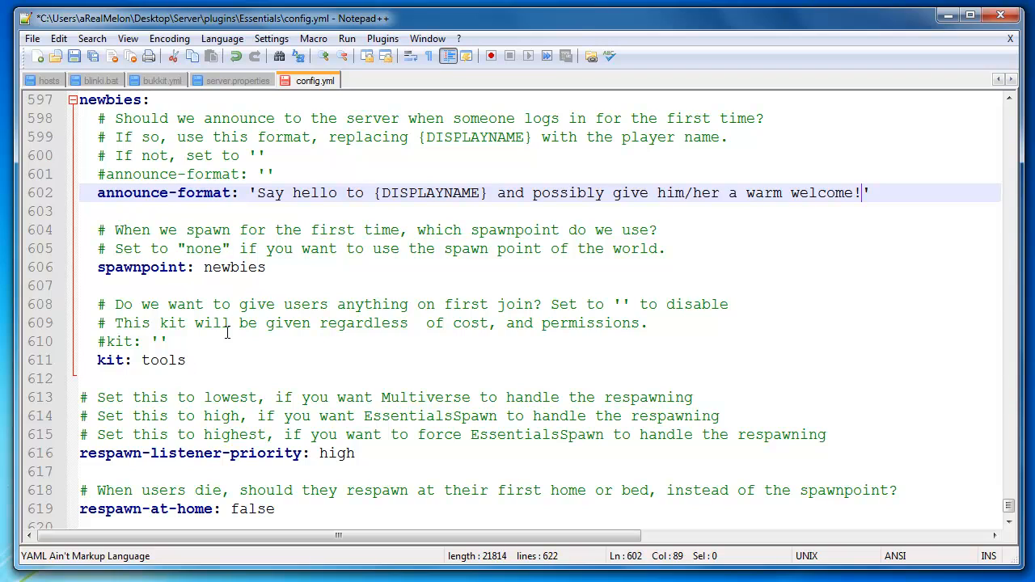
scroll(229, 333, "down", 1)
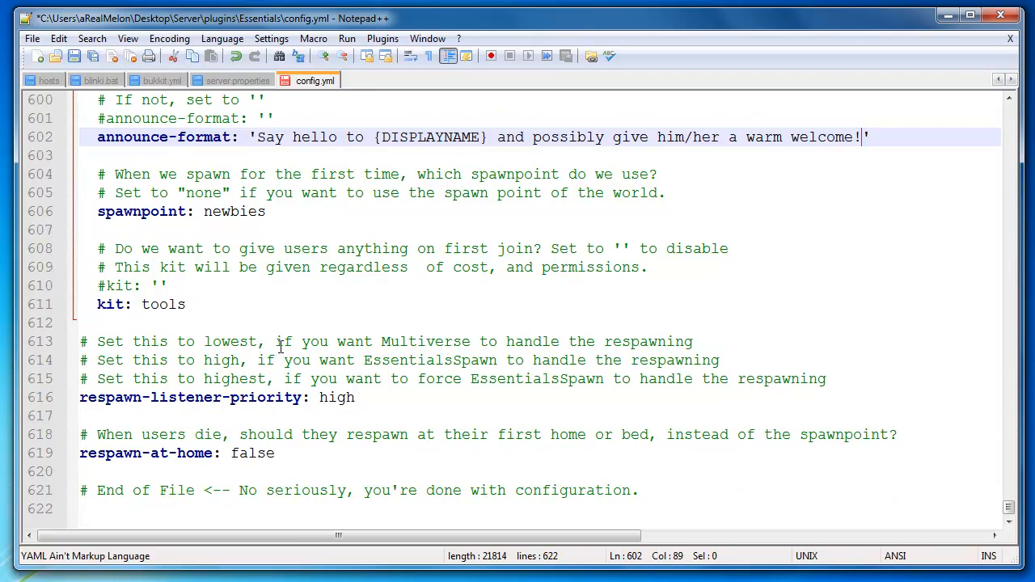
left_click(189, 304)
double_click(189, 304)
left_click(209, 305)
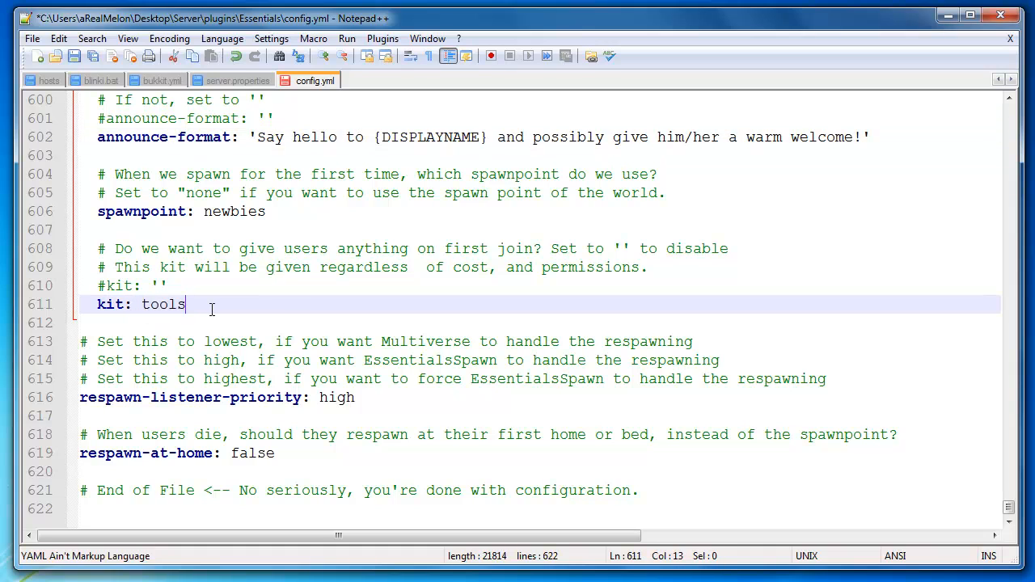
left_click_drag(194, 305, 142, 305)
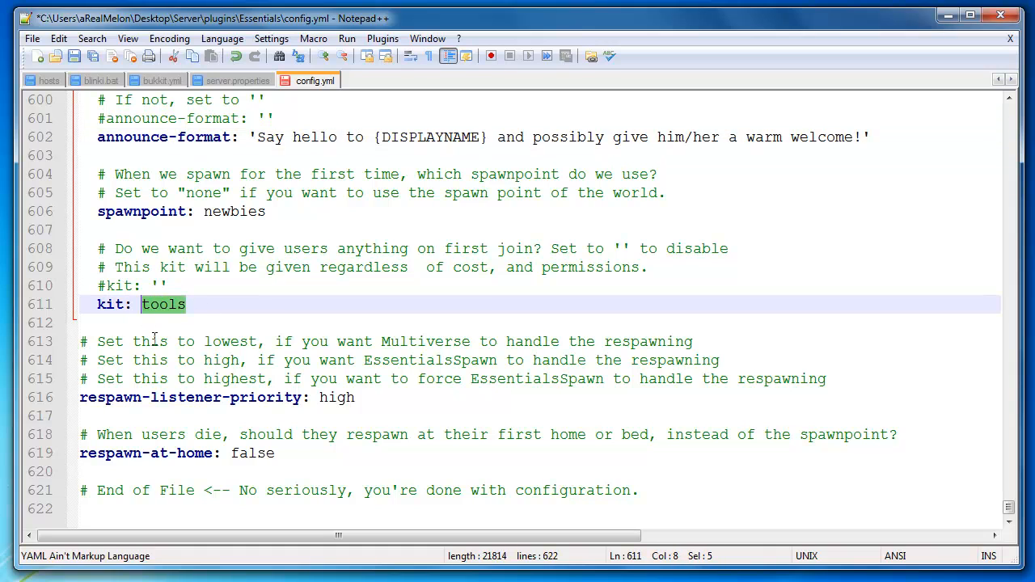
key("BackSpace")
key("BackSpace")
- Examine the creature spawn prevention and block blacklist settings, and the EssentialsChat radius, format and group-formats settings
scroll(262, 351, "up", 15)
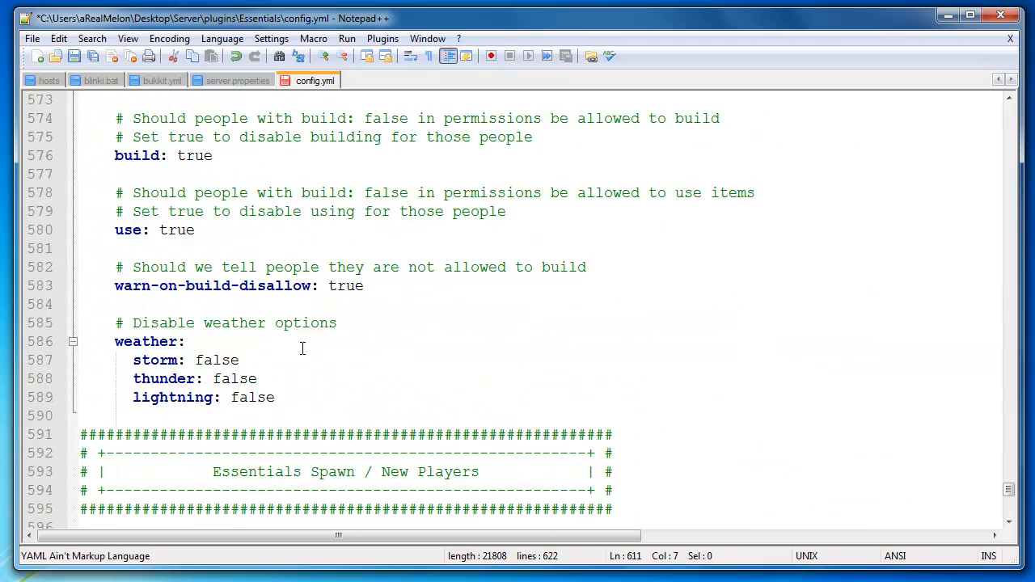
scroll(284, 373, "up", 20)
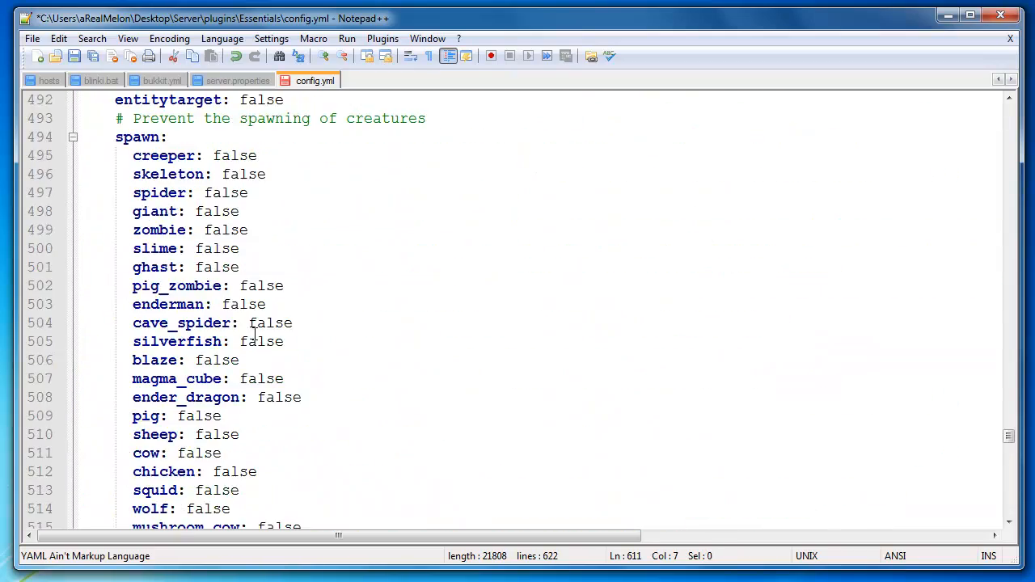
scroll(257, 350, "up", 13)
scroll(247, 346, "down", 14)
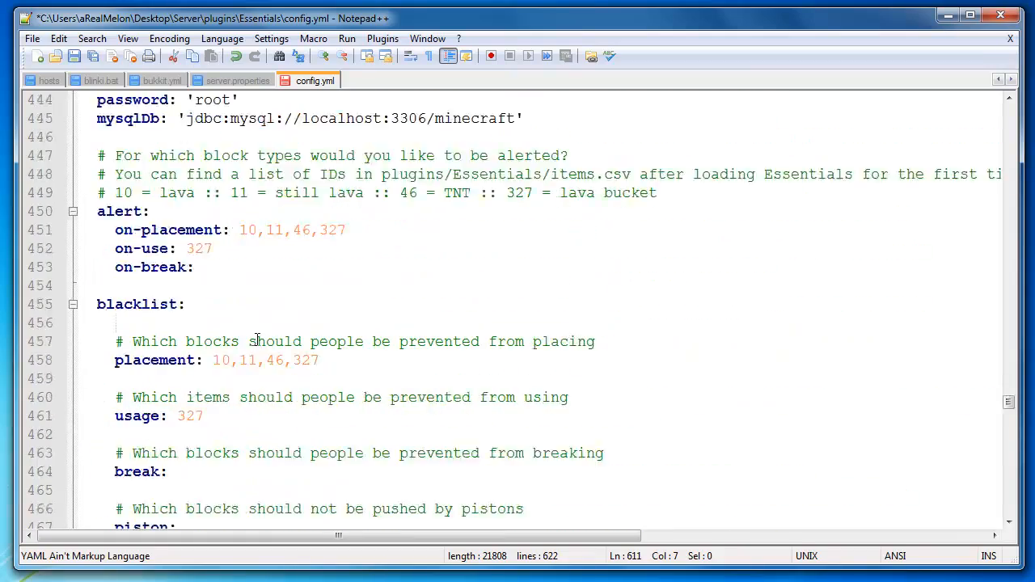
scroll(255, 324, "up", 18)
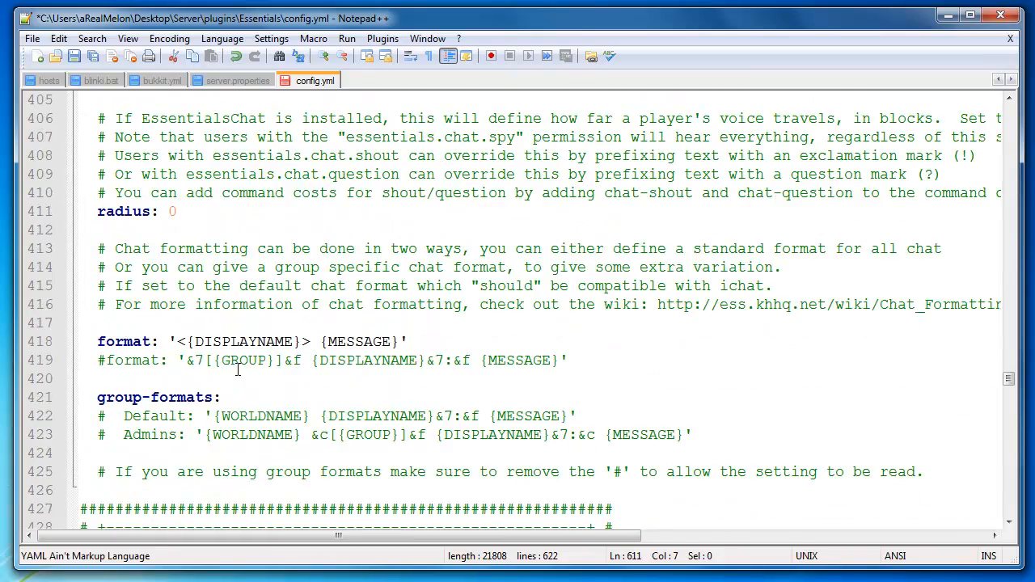
scroll(231, 334, "up", 5)
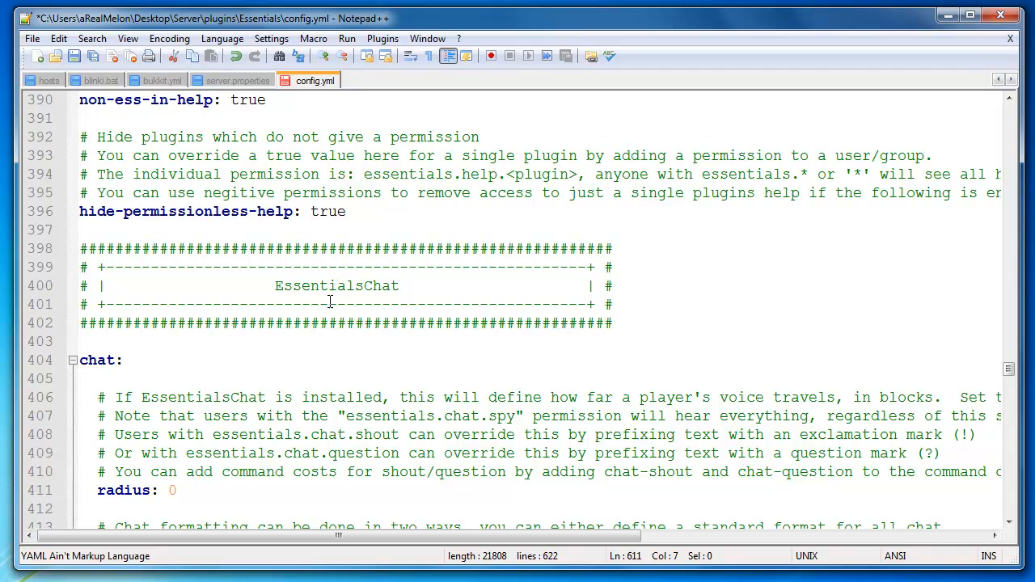
scroll(327, 298, "down", 7)
scroll(235, 293, "up", 2)
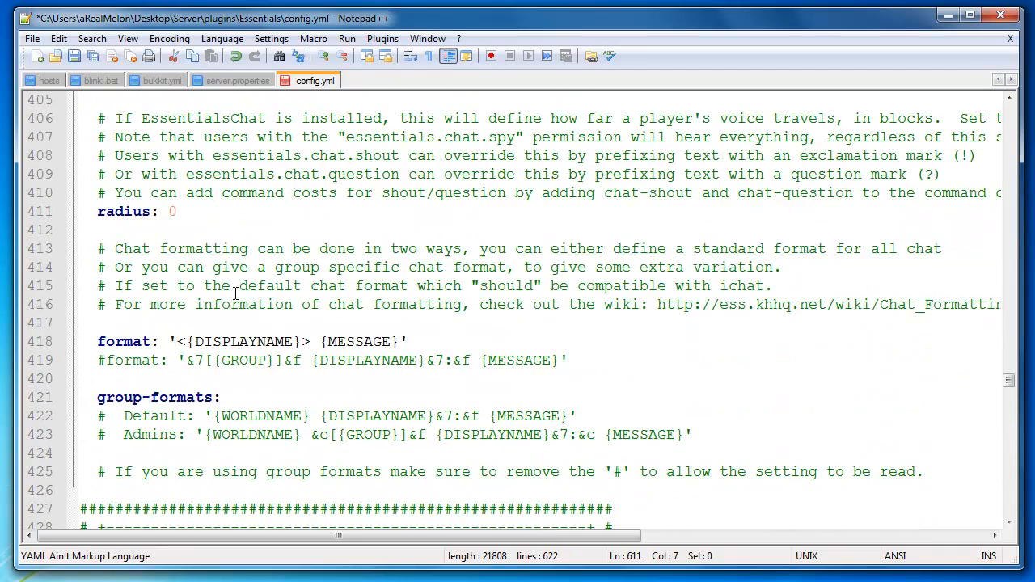
scroll(257, 344, "up", 5)
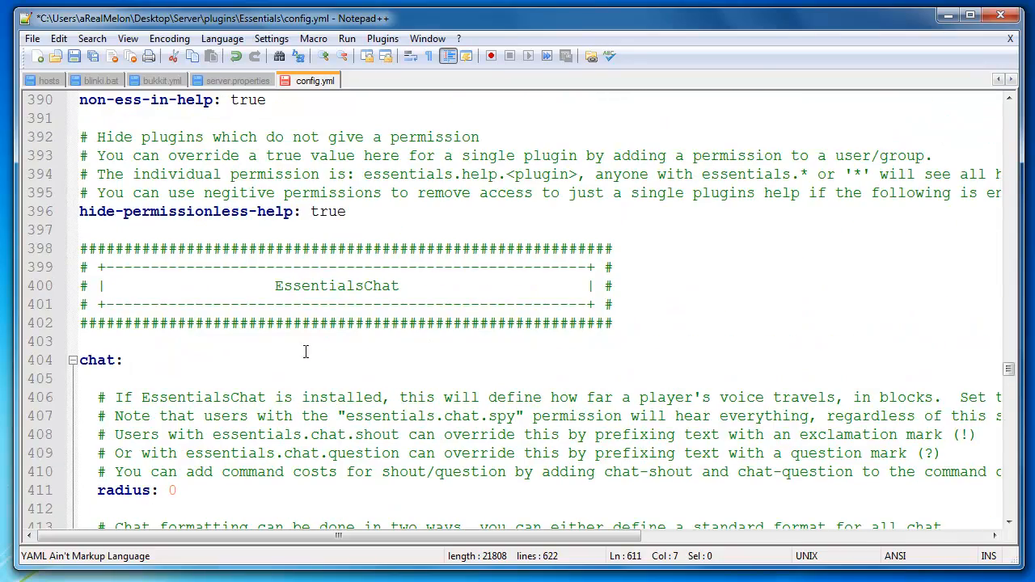
scroll(302, 351, "down", 5)
scroll(203, 356, "up", 2)
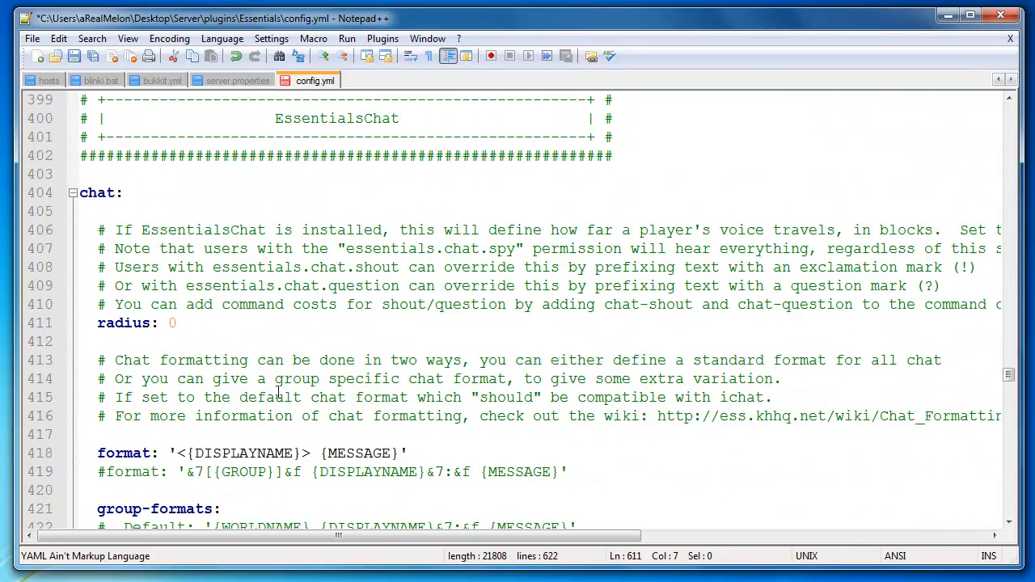
- Change the EssentialsChat format value to '{DISPLAYNAME}: {MESSAGE}', removing the angle brackets and adding a colon after the display name
scroll(272, 374, "down", 1)
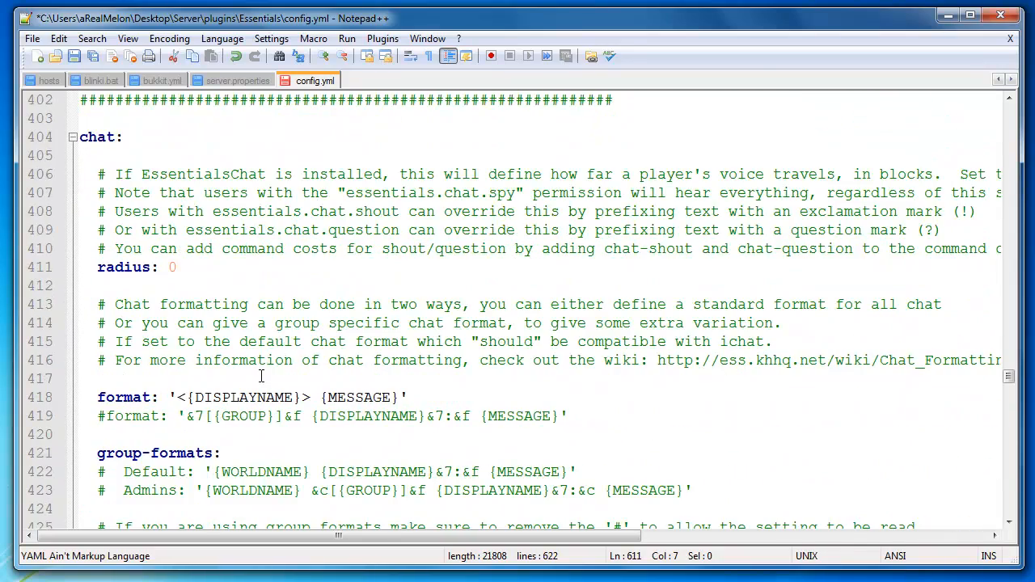
left_click(183, 397)
key("BackSpace")
left_click(300, 397)
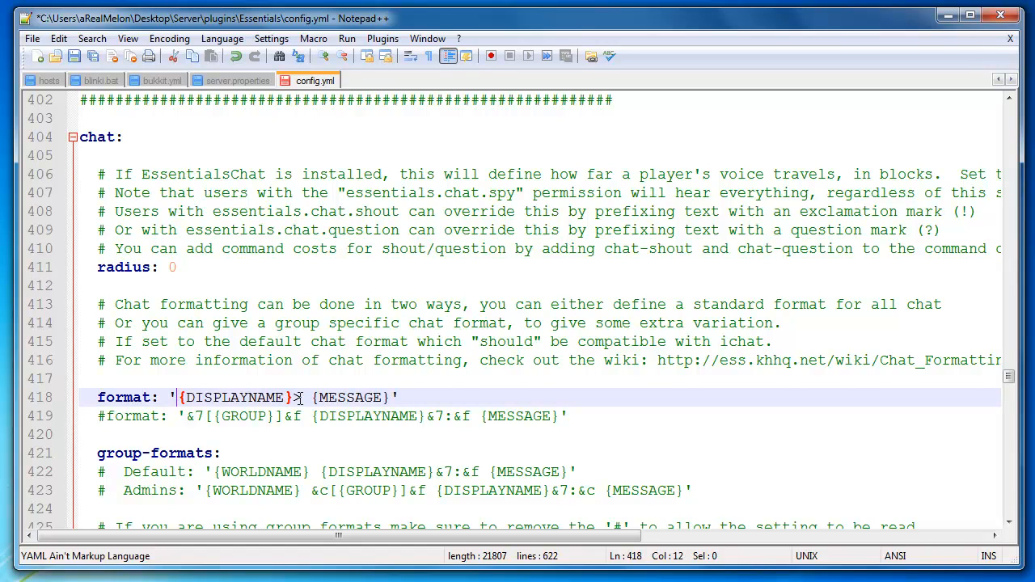
key("BackSpace")
type(":")
left_click_drag(312, 397, 390, 397)
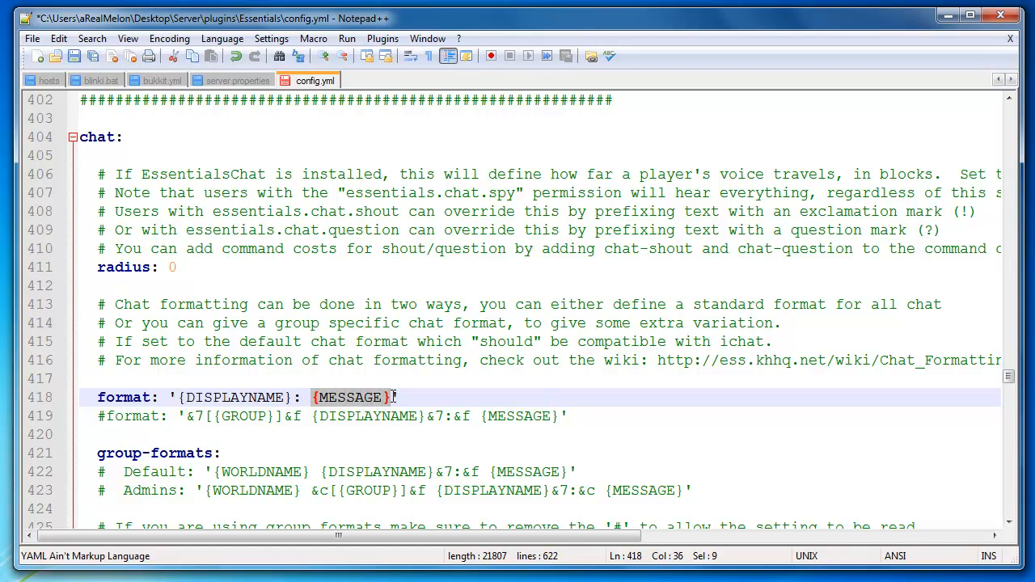
left_click_drag(304, 398, 388, 397)
left_click(304, 398)
left_click(303, 397)
- Look back from the chat group formats through the earlier sections to the commented change-playerlist and add-prefix-suffix settings
scroll(292, 413, "down", 3)
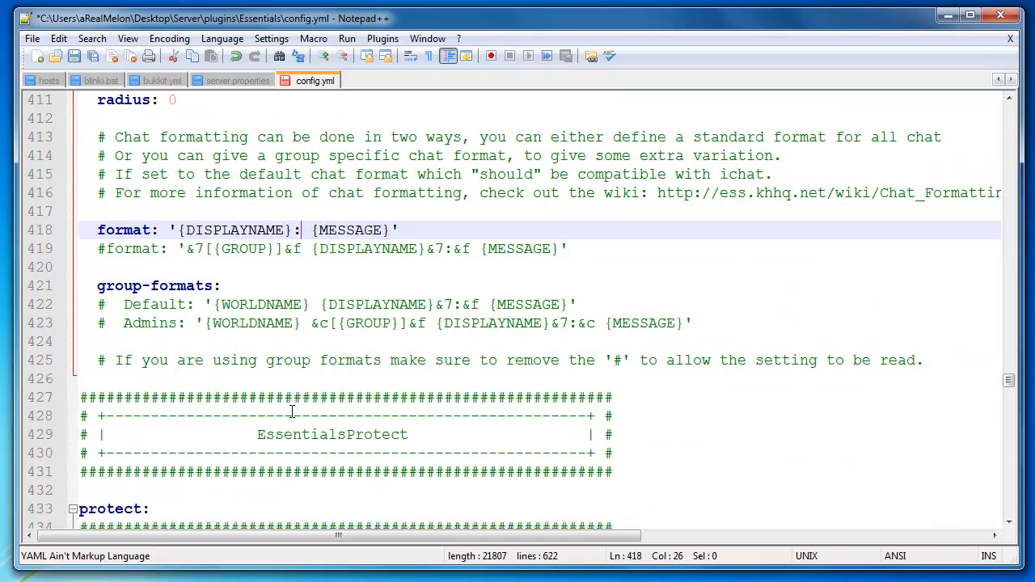
scroll(286, 397, "up", 11)
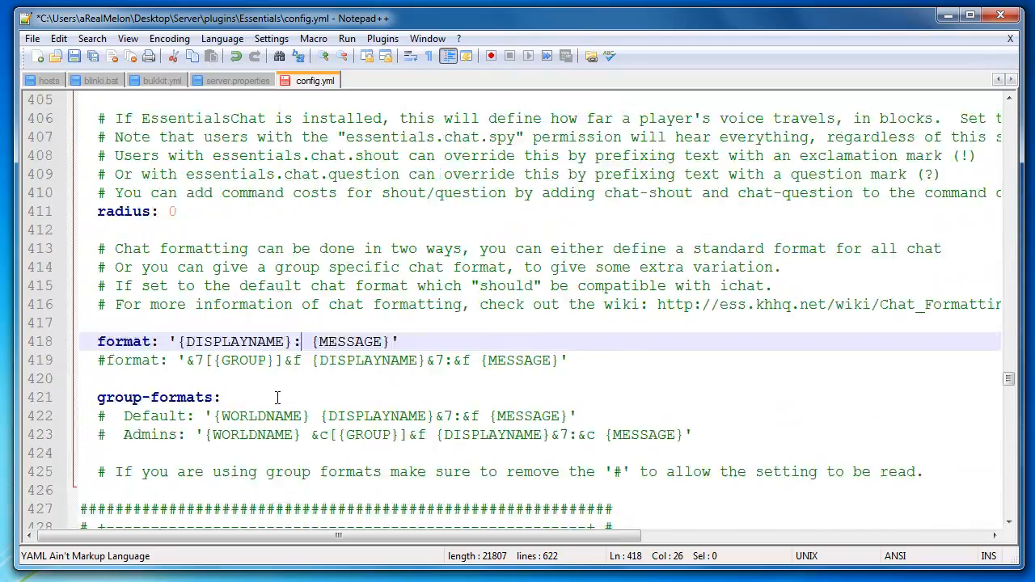
scroll(286, 422, "up", 20)
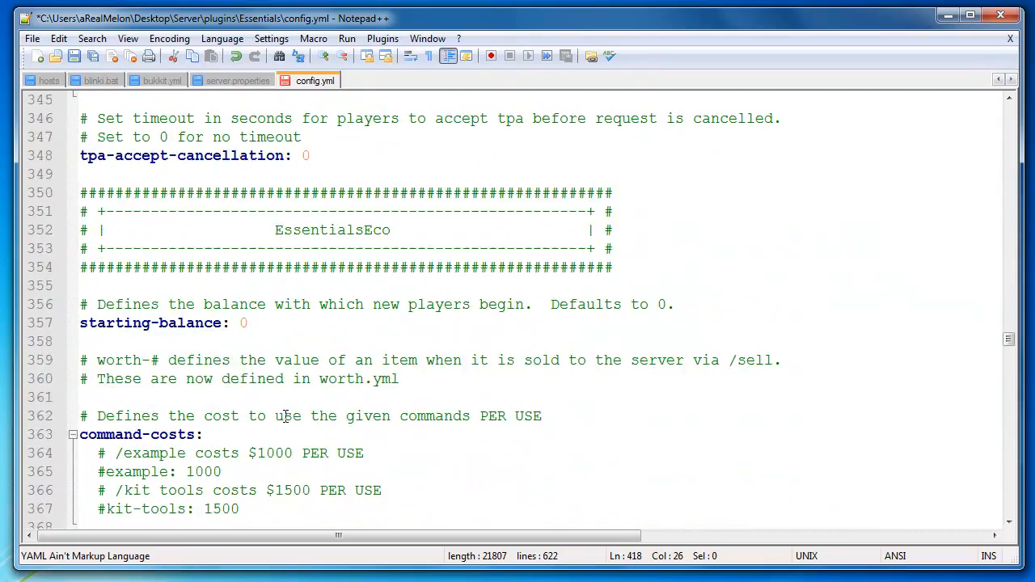
scroll(275, 415, "up", 17)
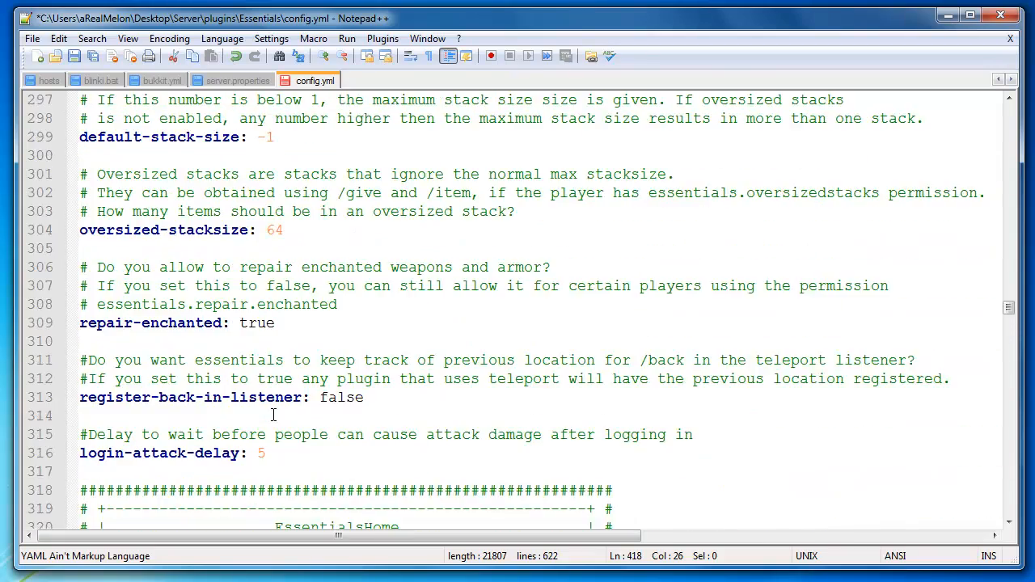
scroll(281, 420, "up", 20)
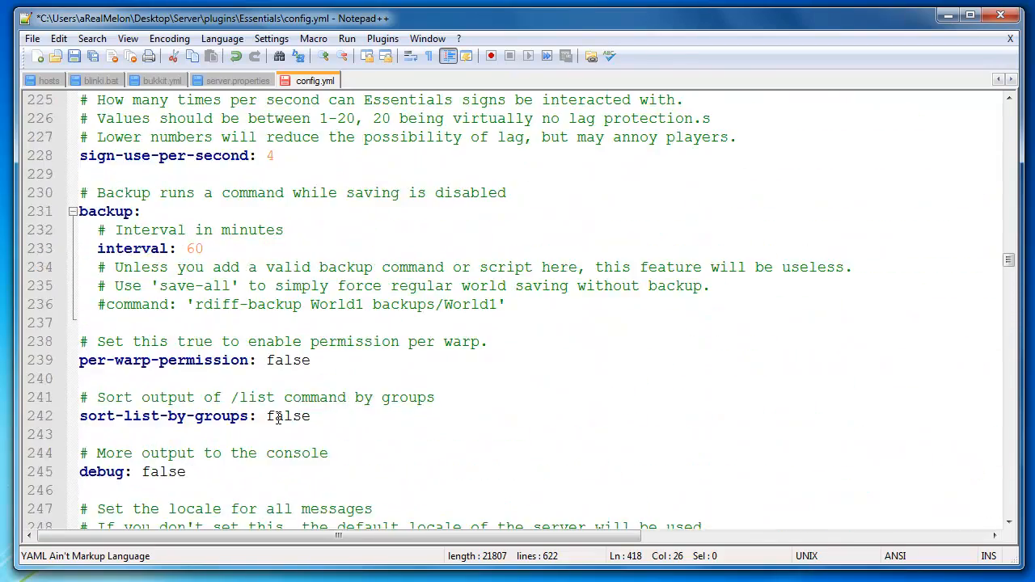
scroll(275, 427, "up", 20)
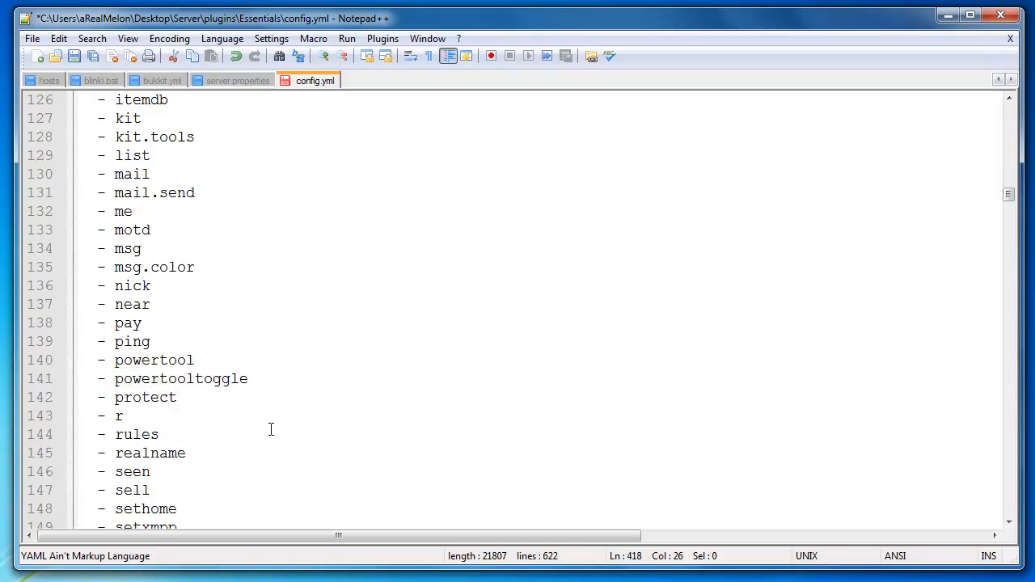
scroll(269, 426, "up", 13)
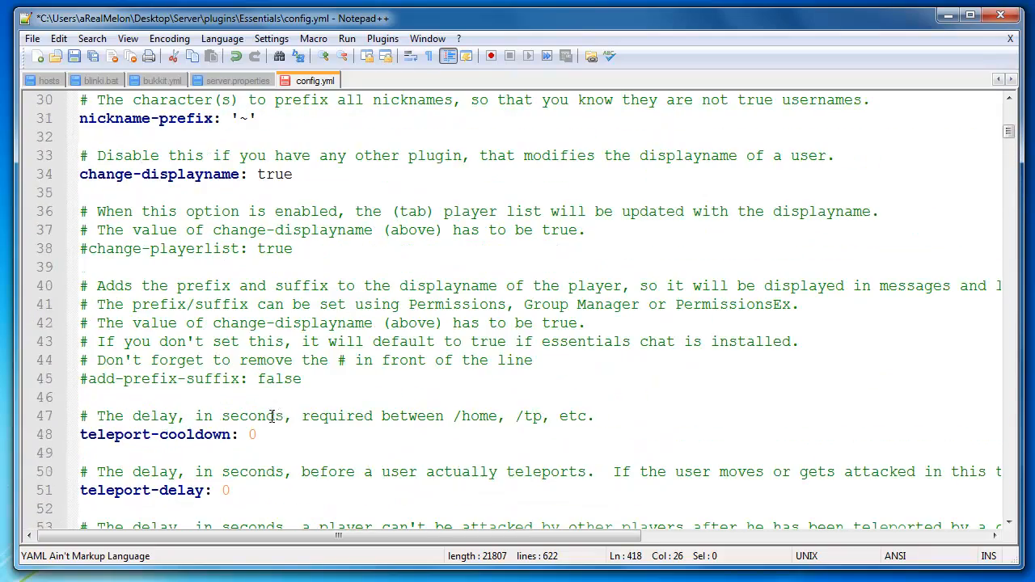
left_click_drag(306, 379, 81, 214)
left_click(249, 288)
- Review the file from its opening notes down through the player commands and kits to the enabledSigns list
scroll(271, 411, "up", 10)
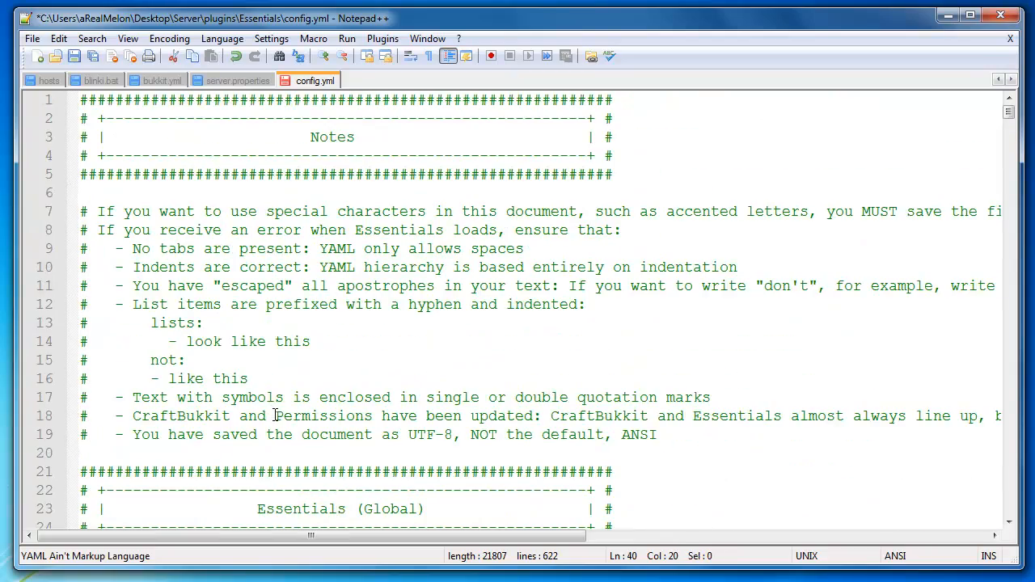
scroll(283, 414, "down", 20)
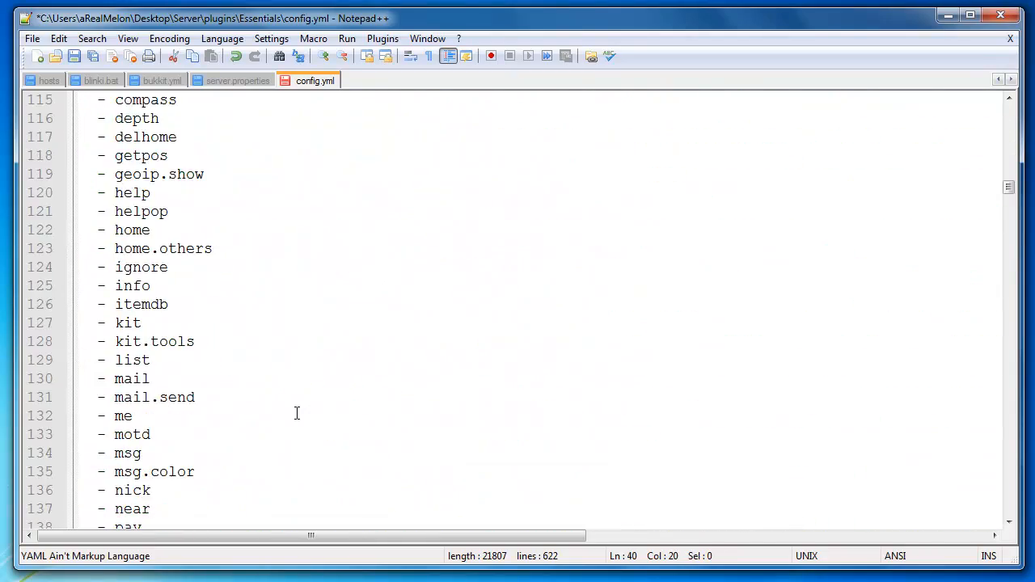
scroll(297, 413, "down", 20)
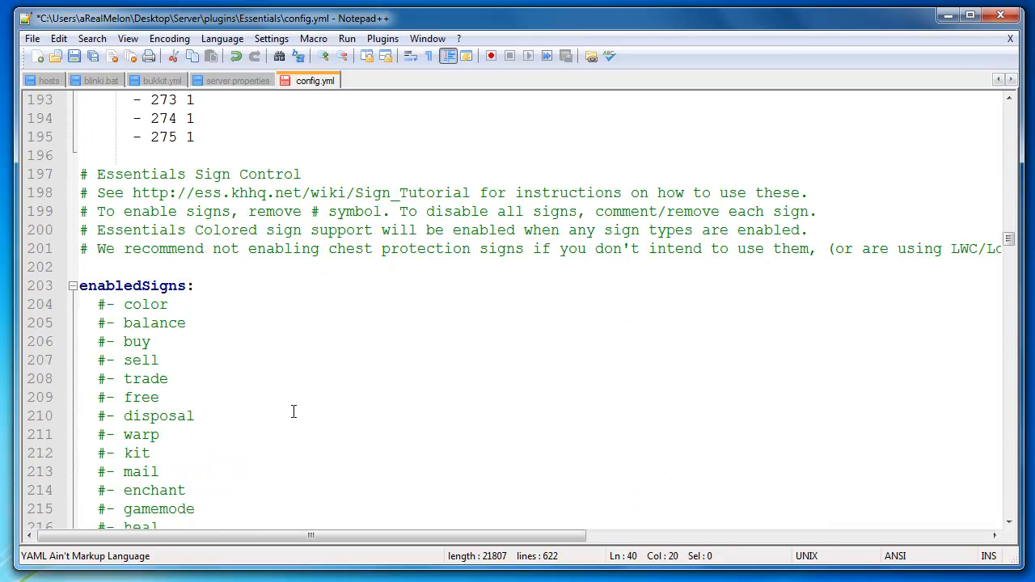